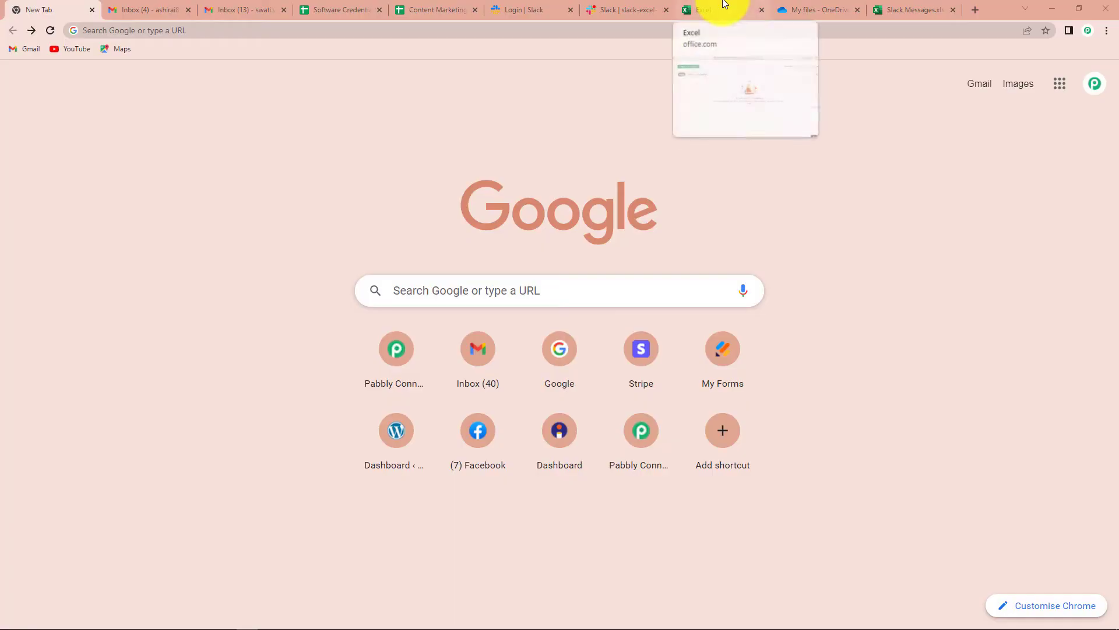
- Go to pabbly.com/connect and sign in to reach the Pabbly Connect dashboard
left_click(123, 32)
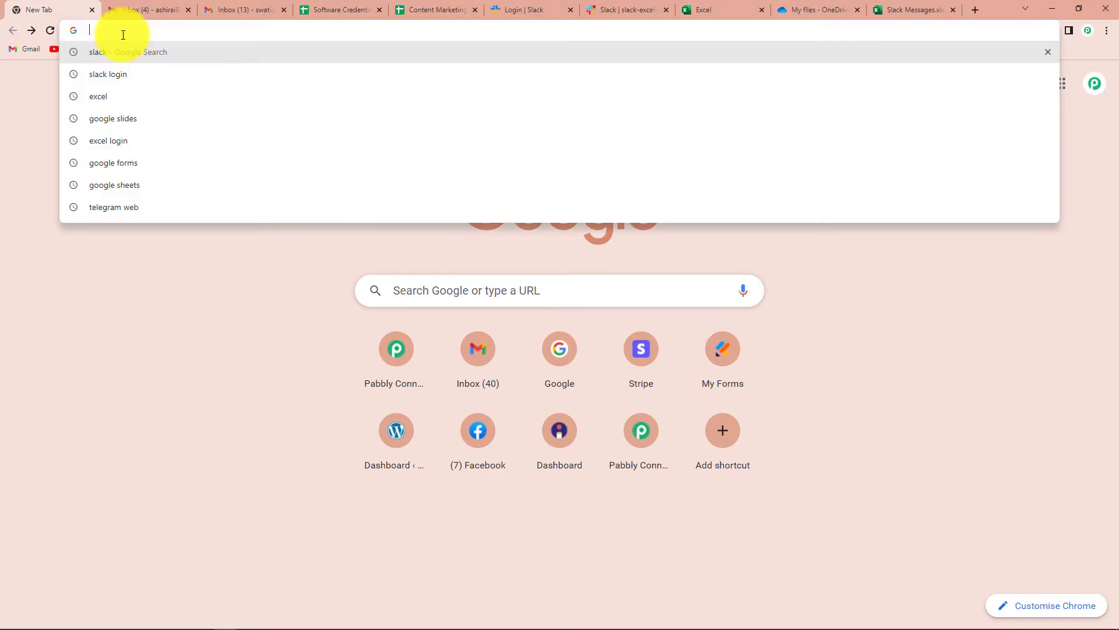
type("pabbly.com/connect/")
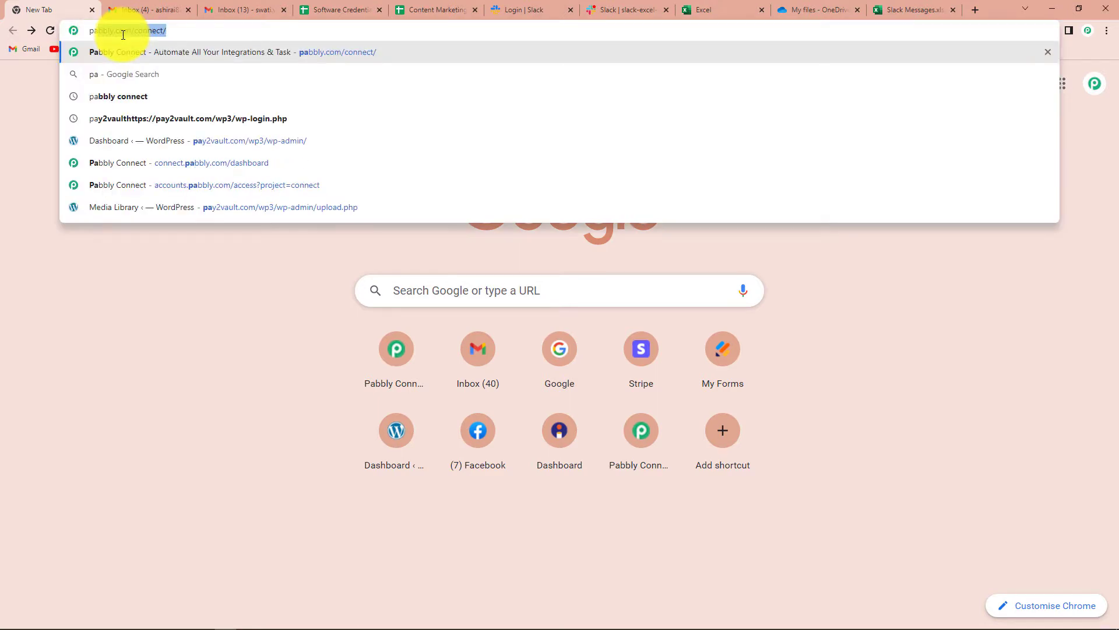
key("Return")
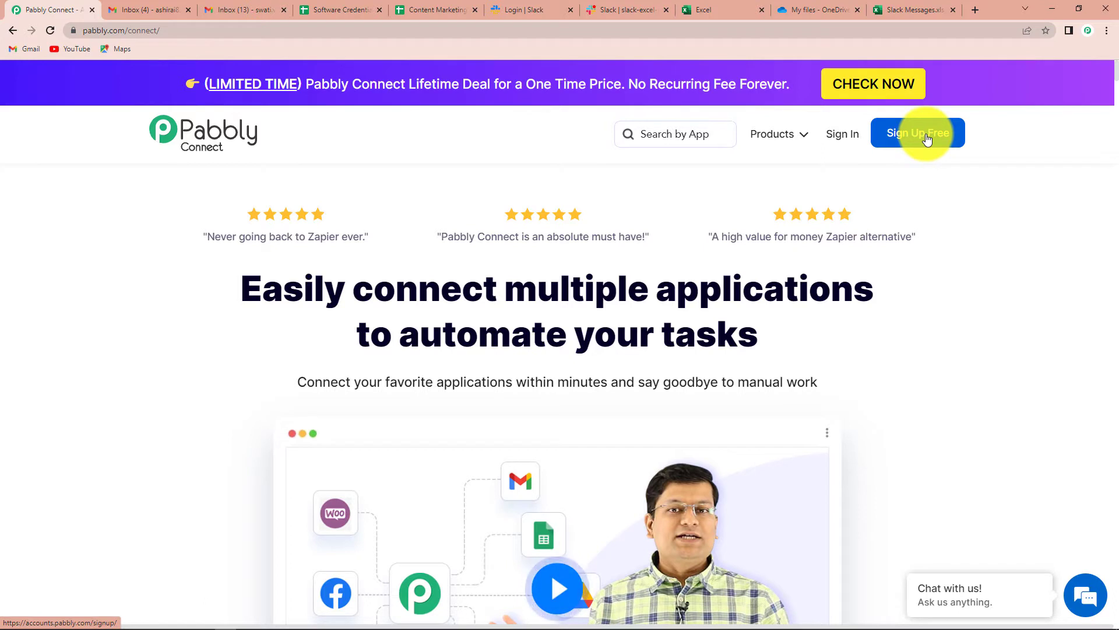
left_click(842, 137)
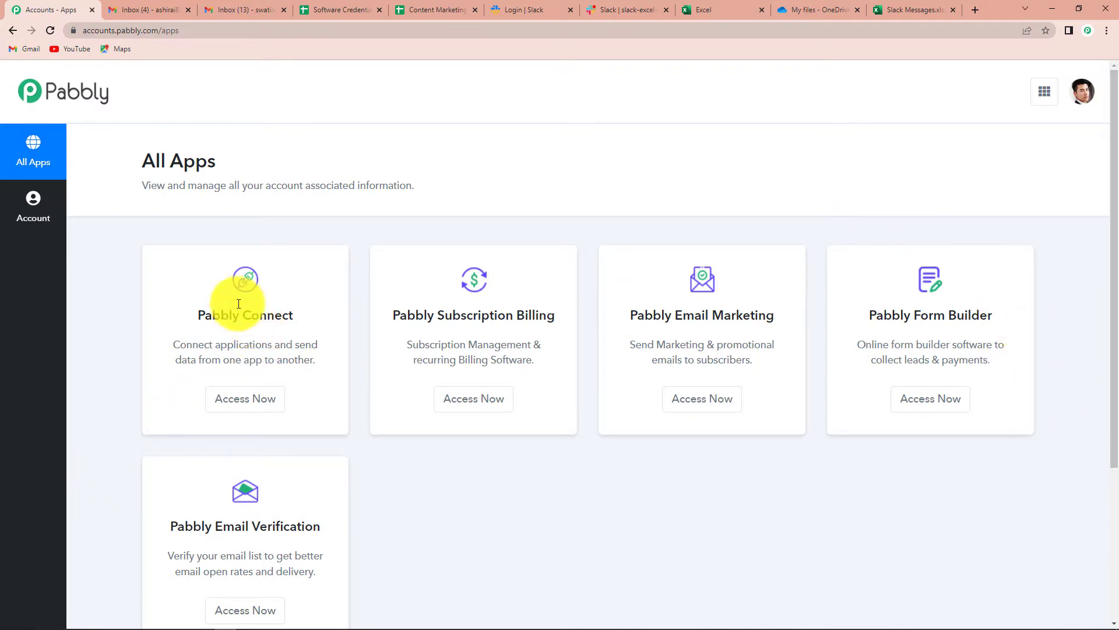
left_click(251, 402)
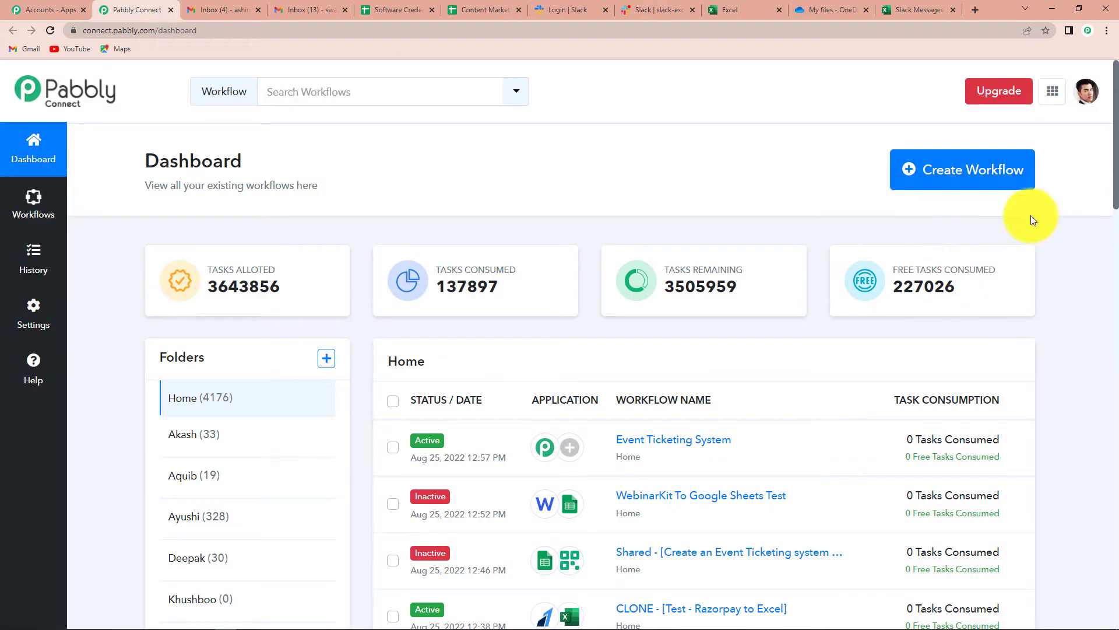
- Create a new workflow named "Slack to MS Excel Integration"
left_click(989, 171)
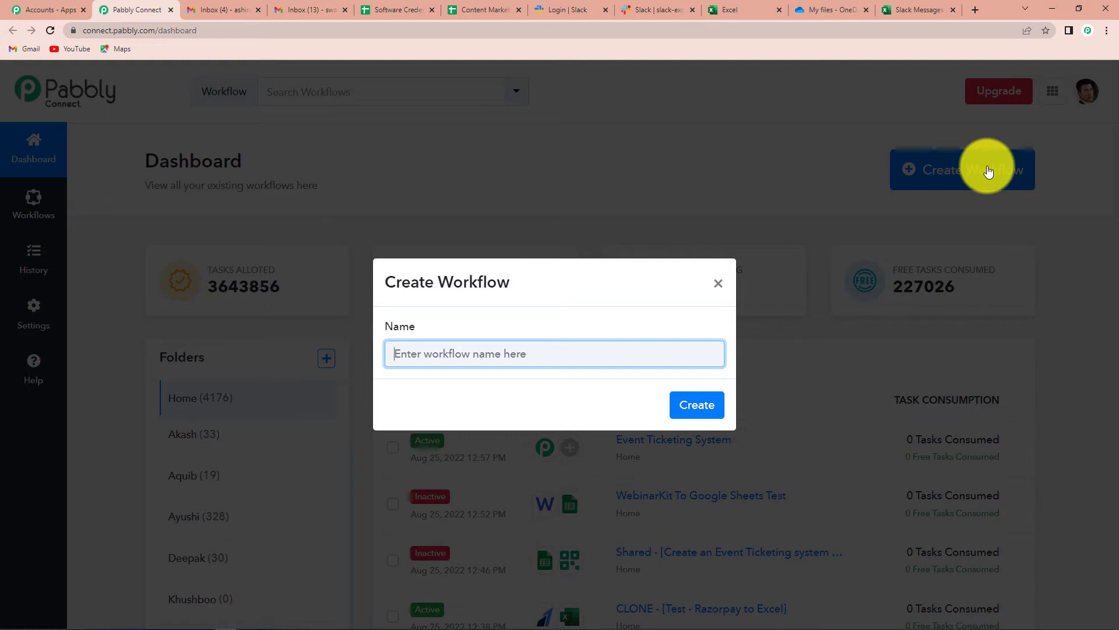
type("Slack")
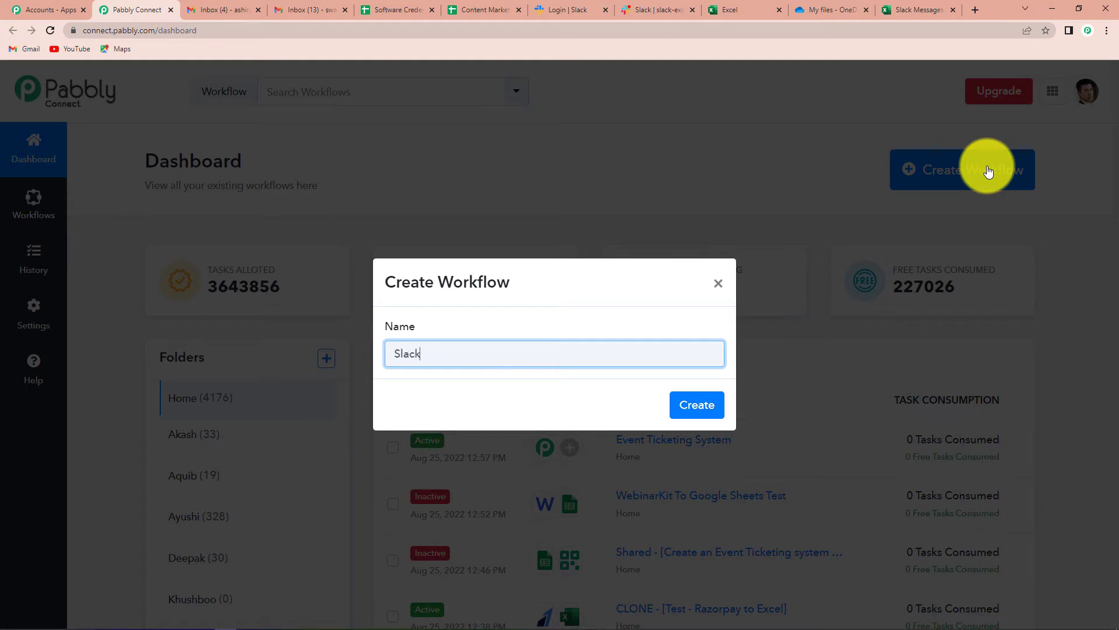
type(" to MS Excel Integration")
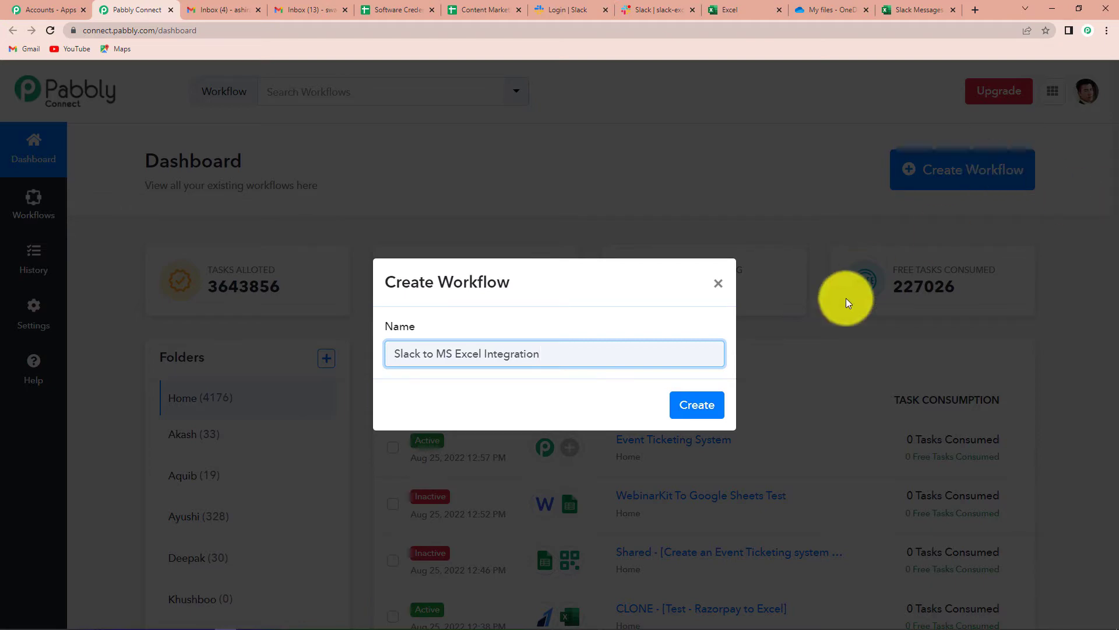
left_click(683, 407)
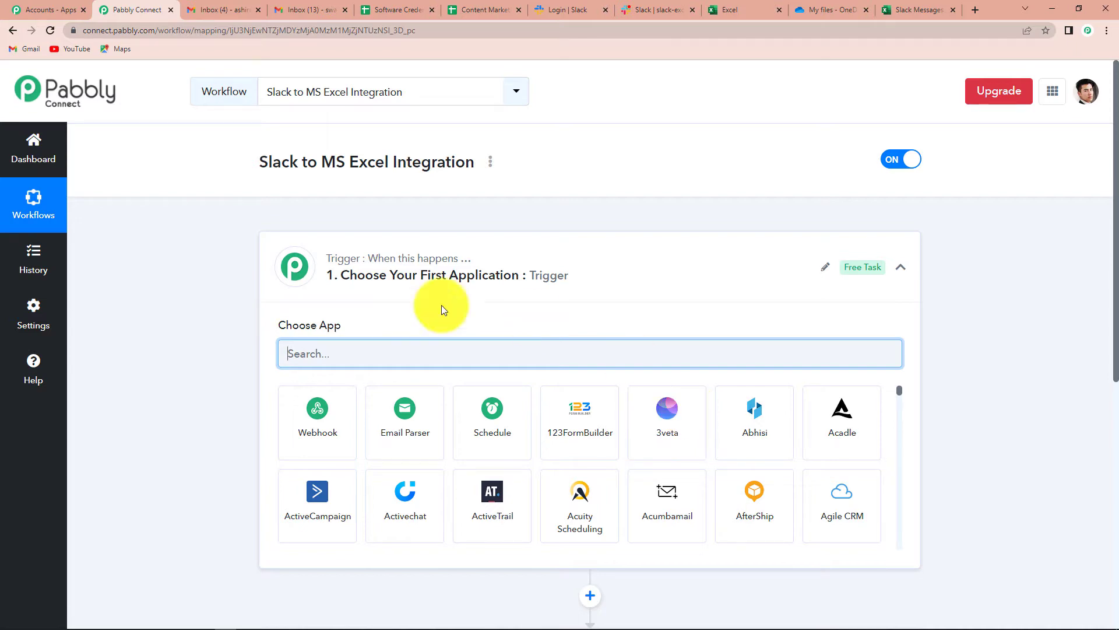
- Set the workflow's trigger application to Slack with New Message as the trigger event
scroll(575, 282, "down", 5)
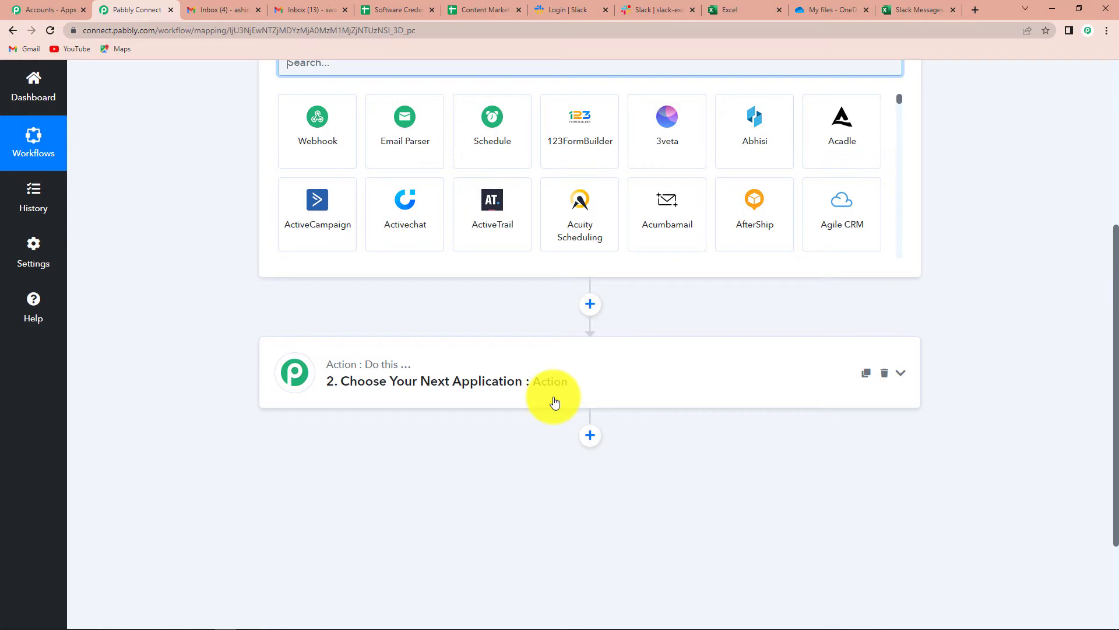
scroll(554, 401, "up", 2)
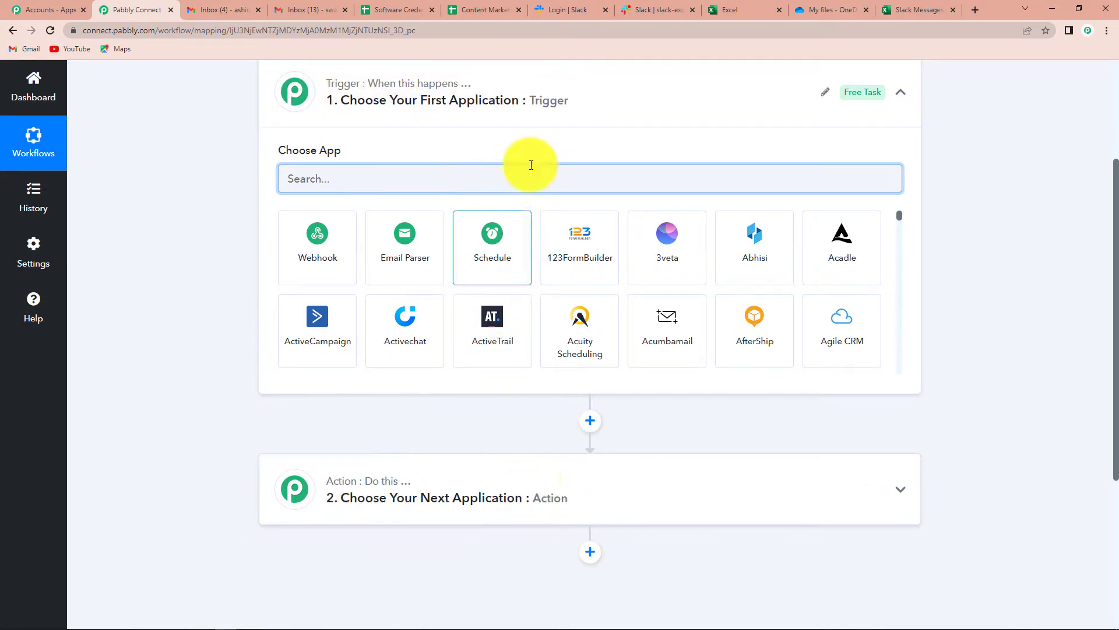
scroll(547, 124, "up", 1)
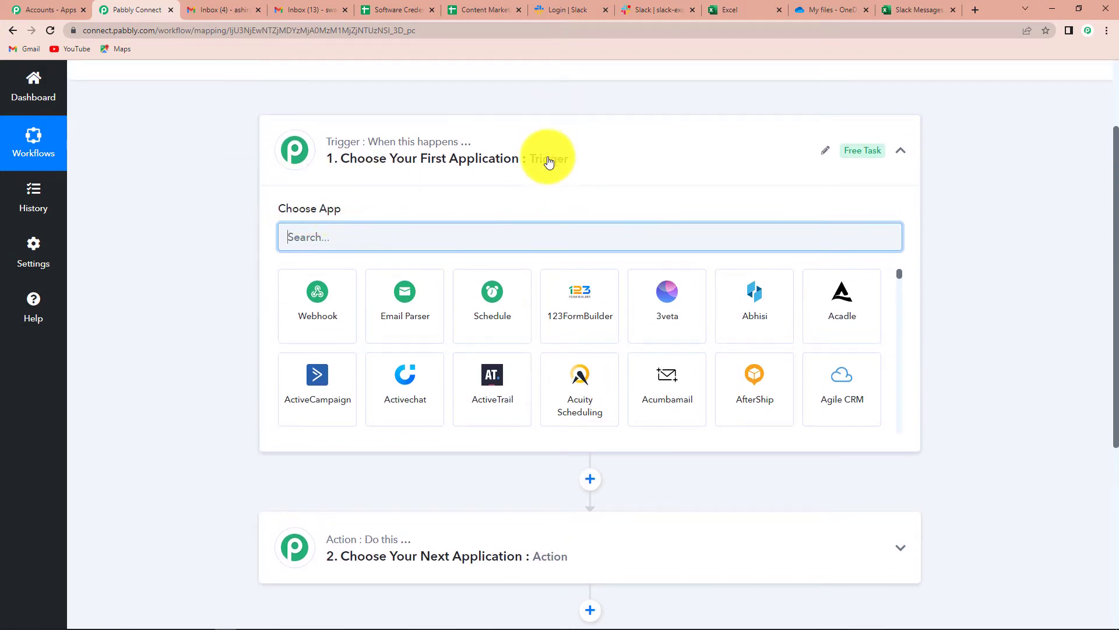
type("Slack")
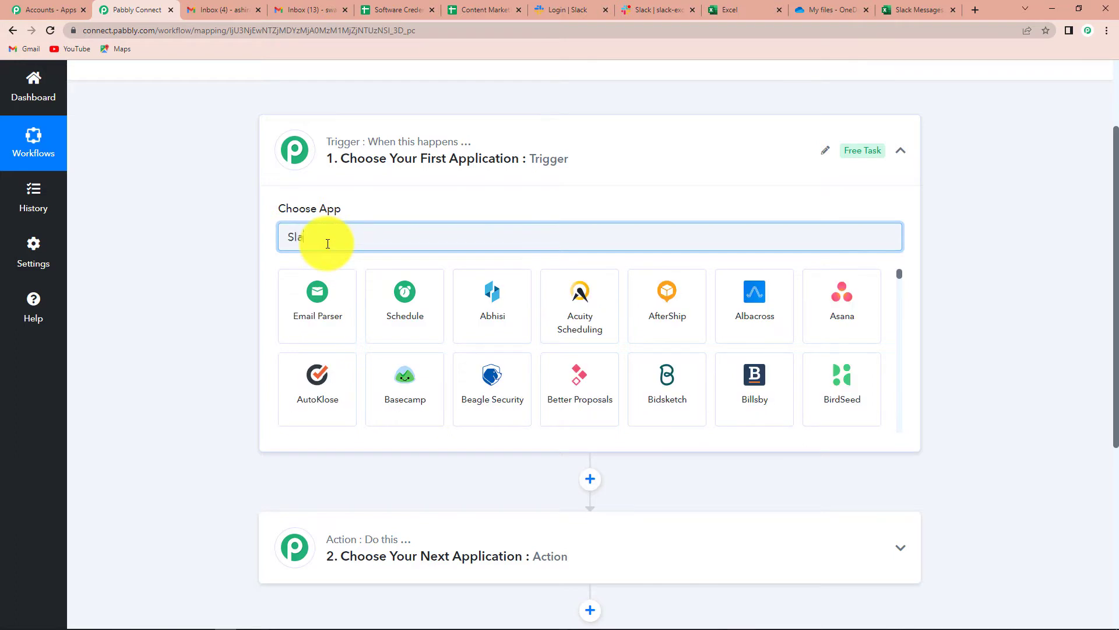
left_click(324, 283)
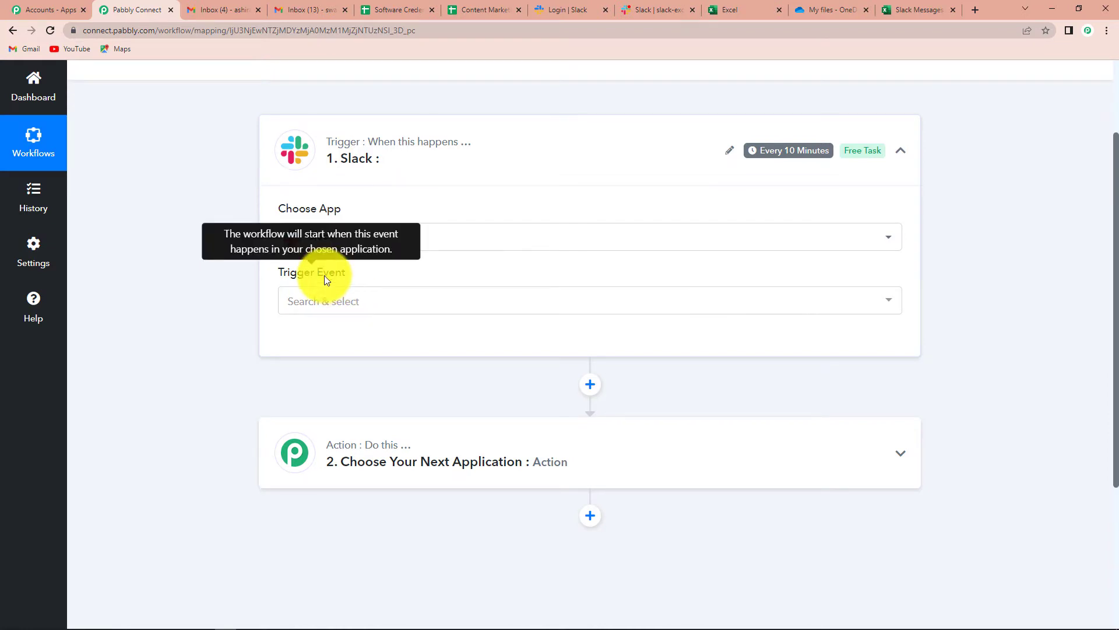
left_click(322, 303)
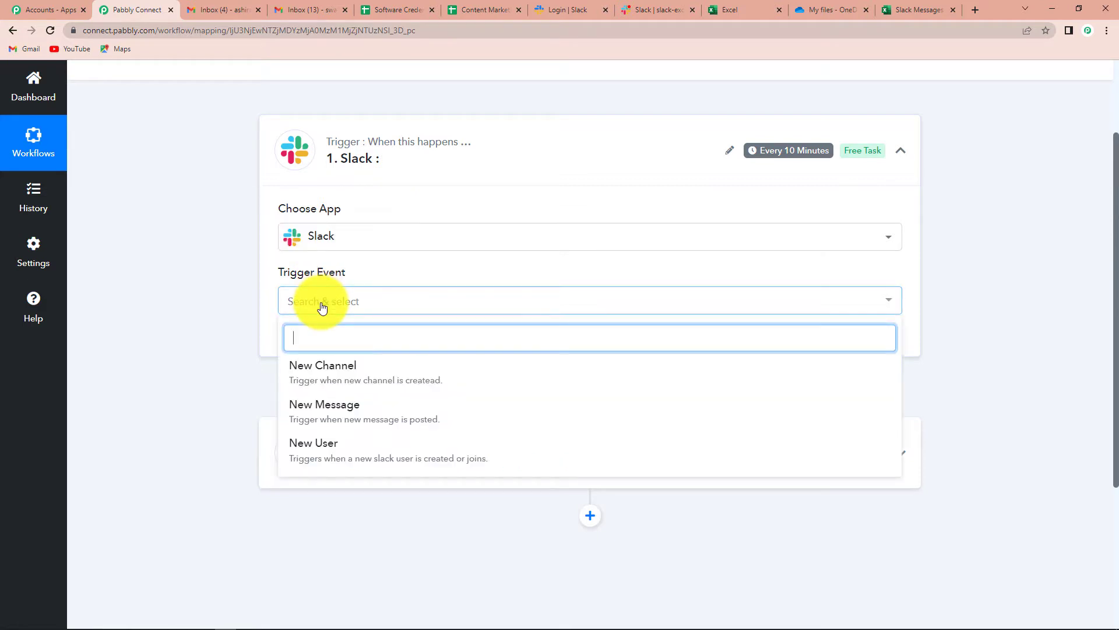
left_click(390, 408)
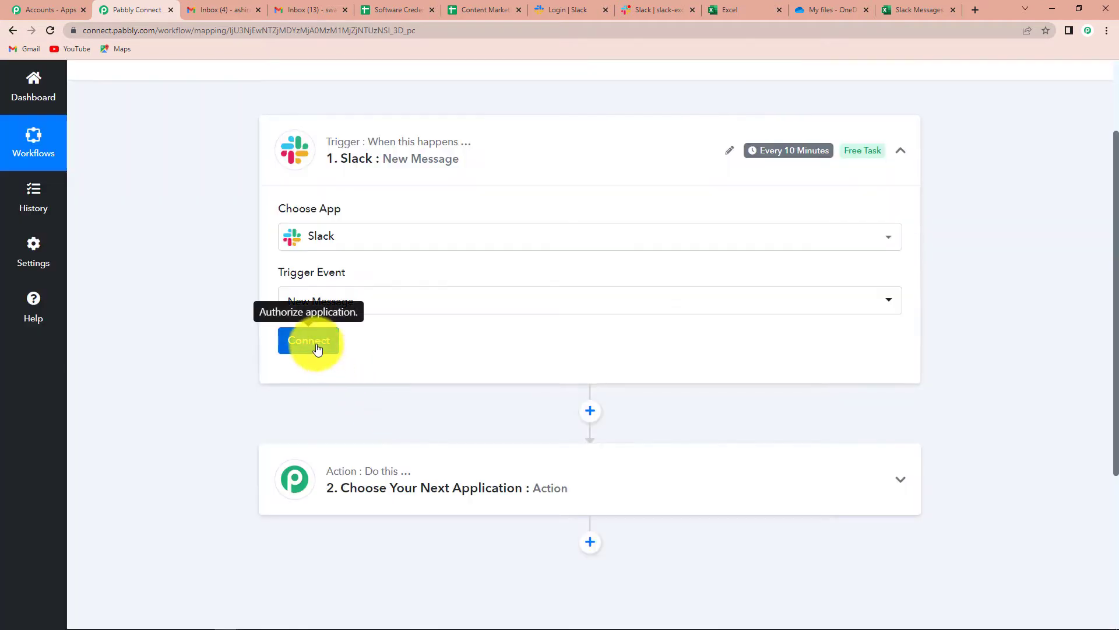
- Add a new Slack connection with the token type "user" and allow Pabbly Connect to access the Slack workspace
left_click(312, 342)
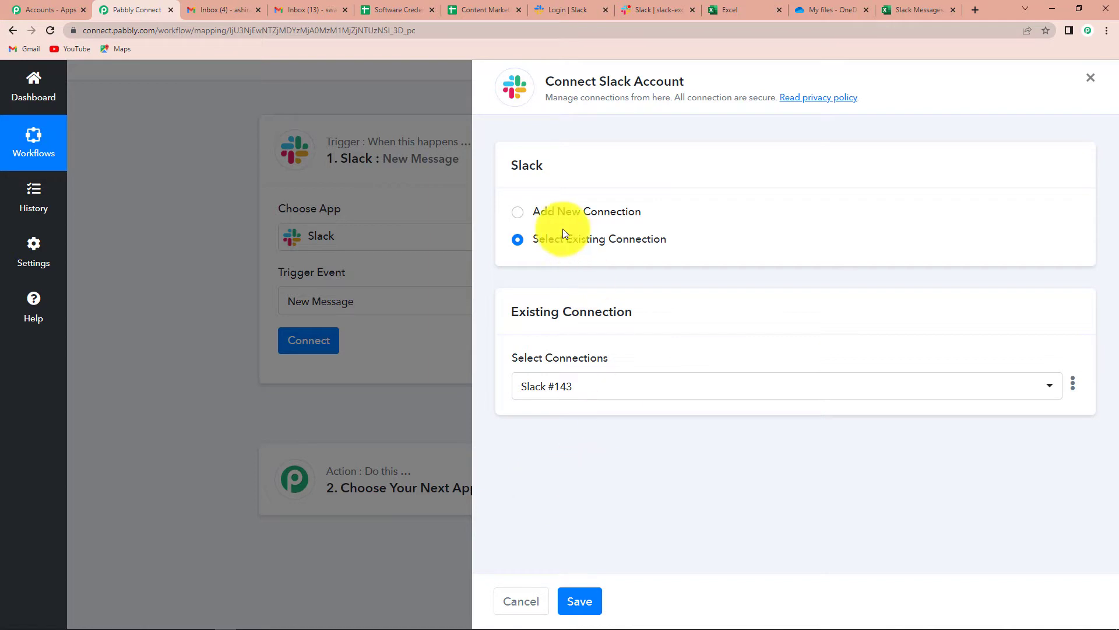
left_click(521, 212)
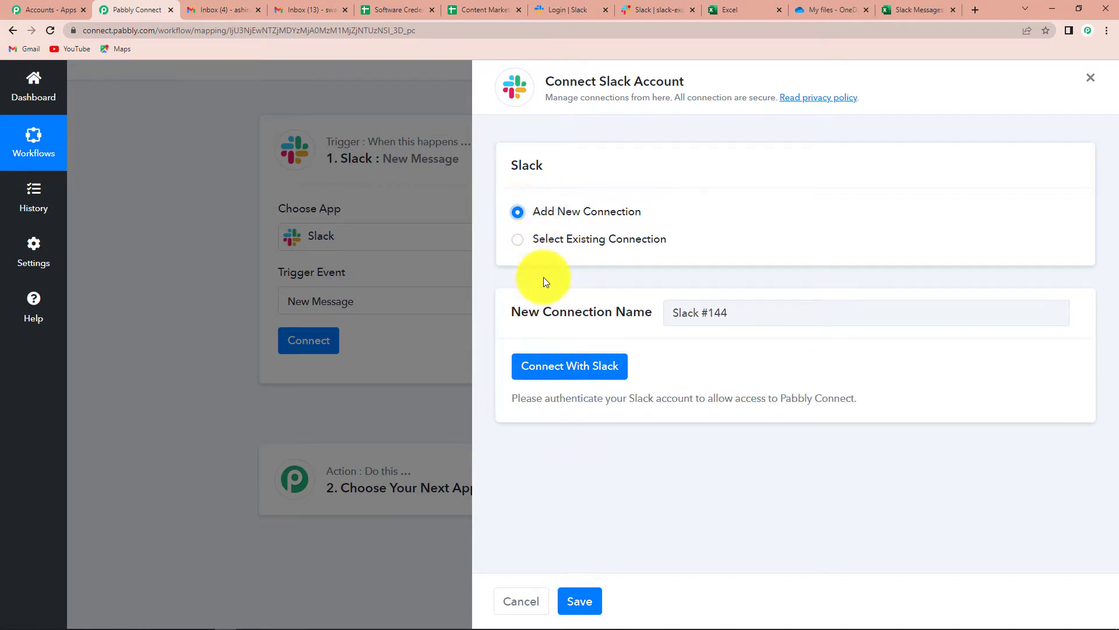
left_click(568, 367)
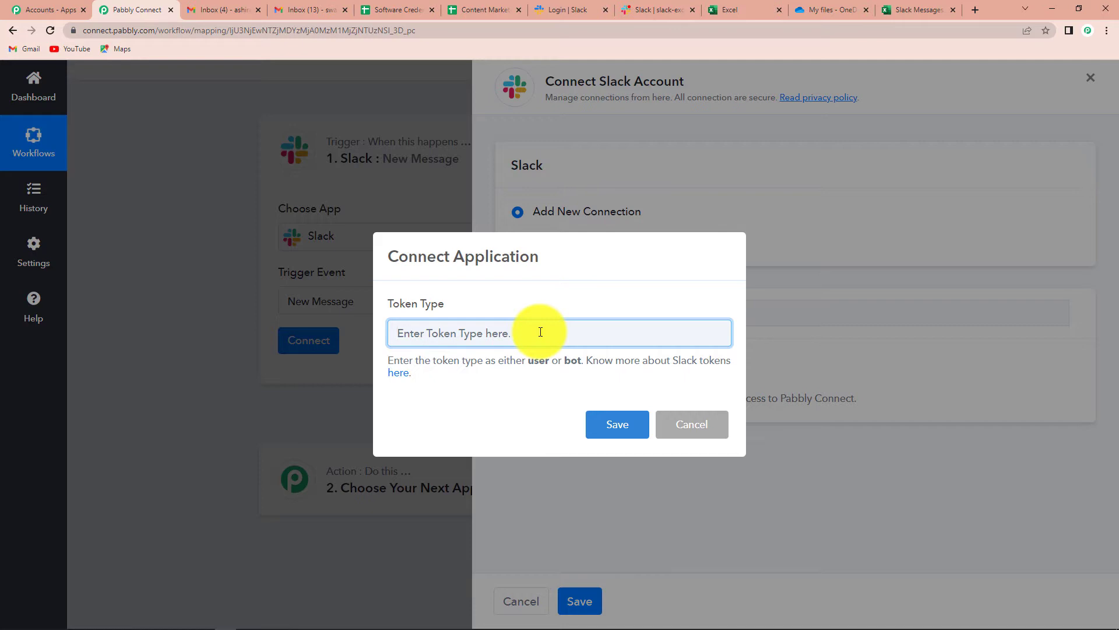
type("user")
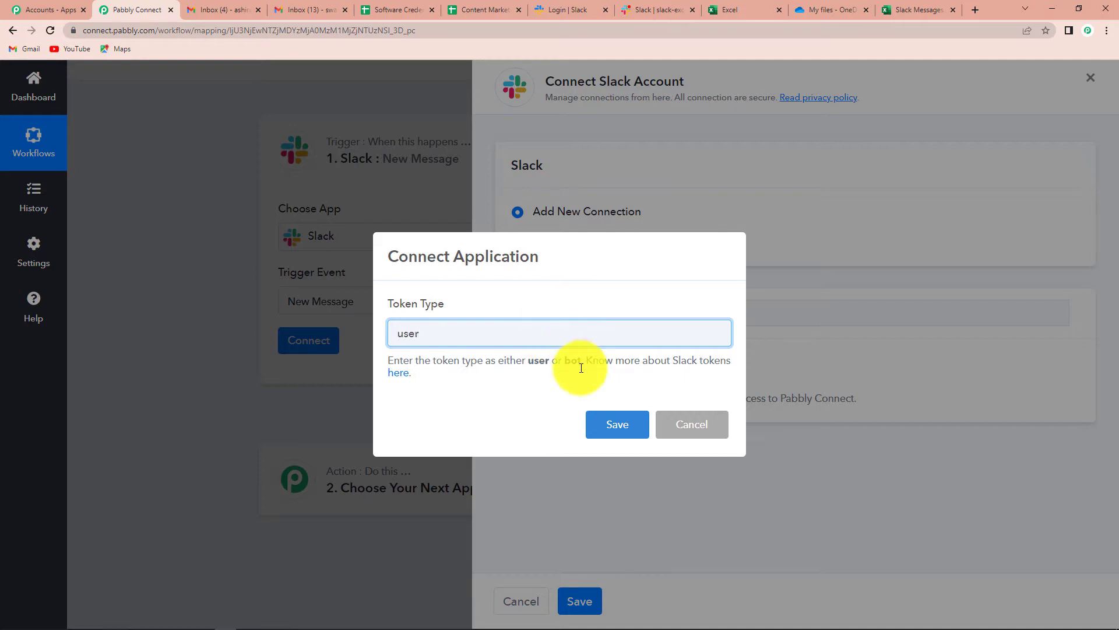
left_click(621, 427)
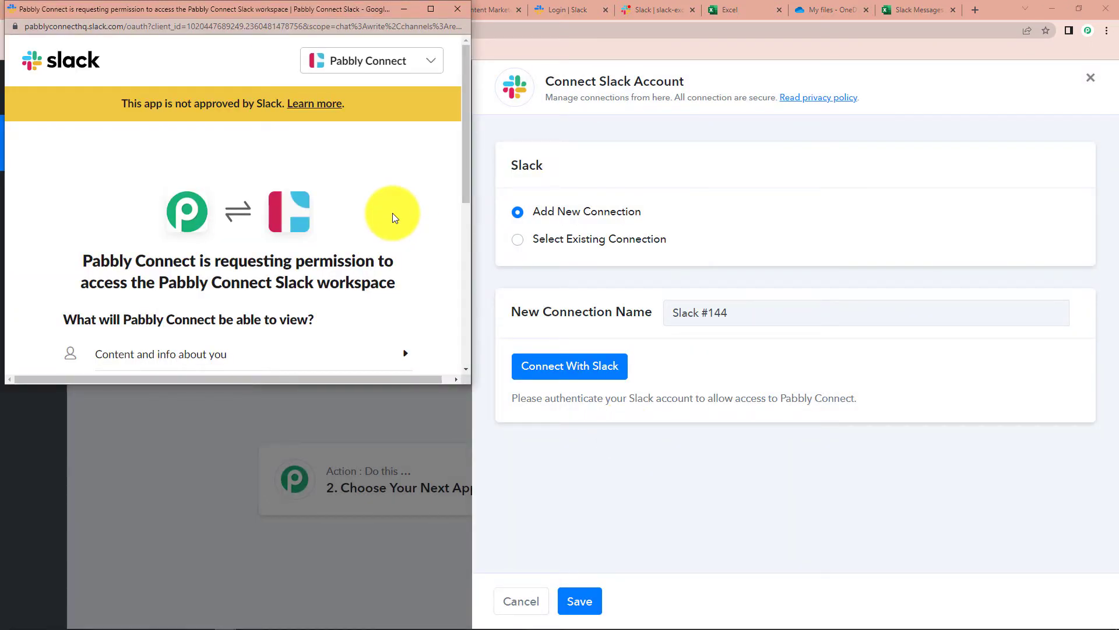
scroll(393, 212, "down", 4)
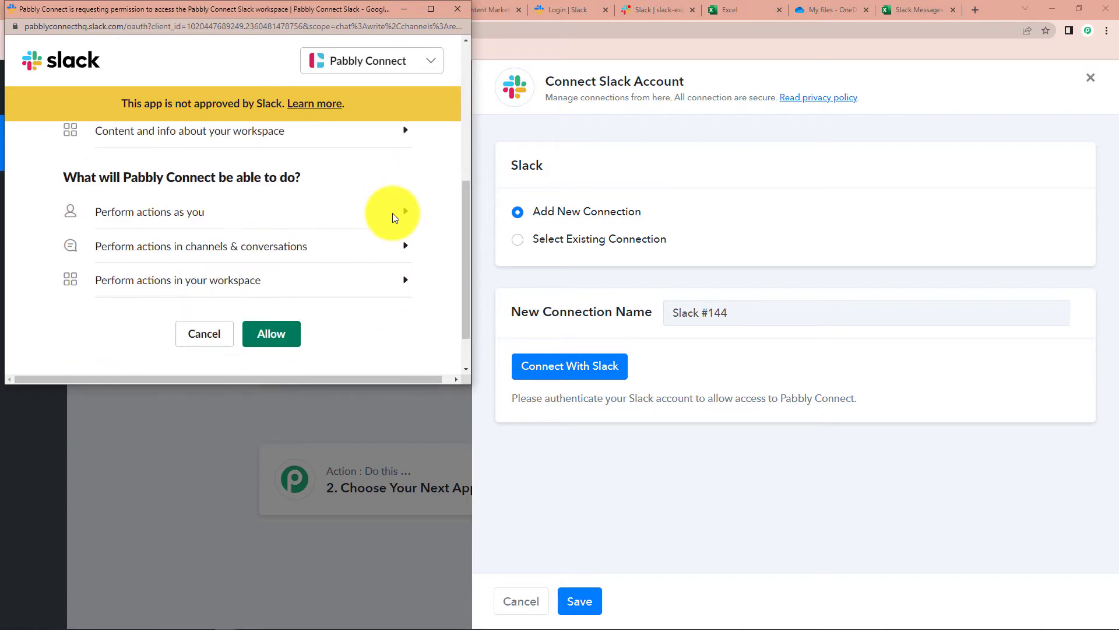
left_click(291, 331)
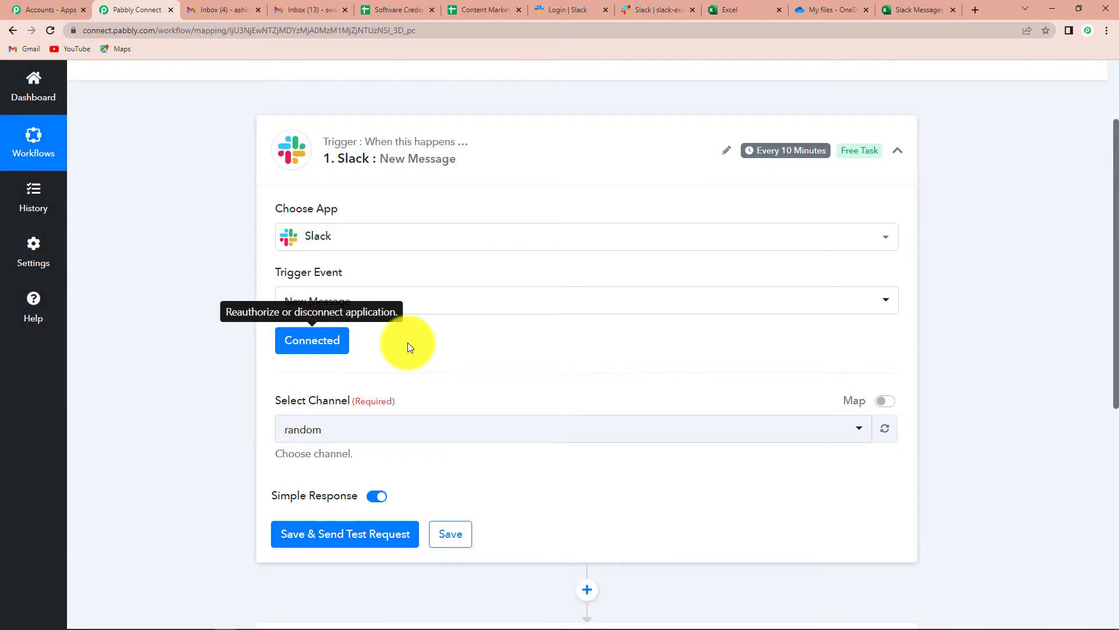
- Switch to Slack and examine the newest message in the slack-excel-message channel
scroll(500, 348, "down", 2)
scroll(499, 347, "down", 1)
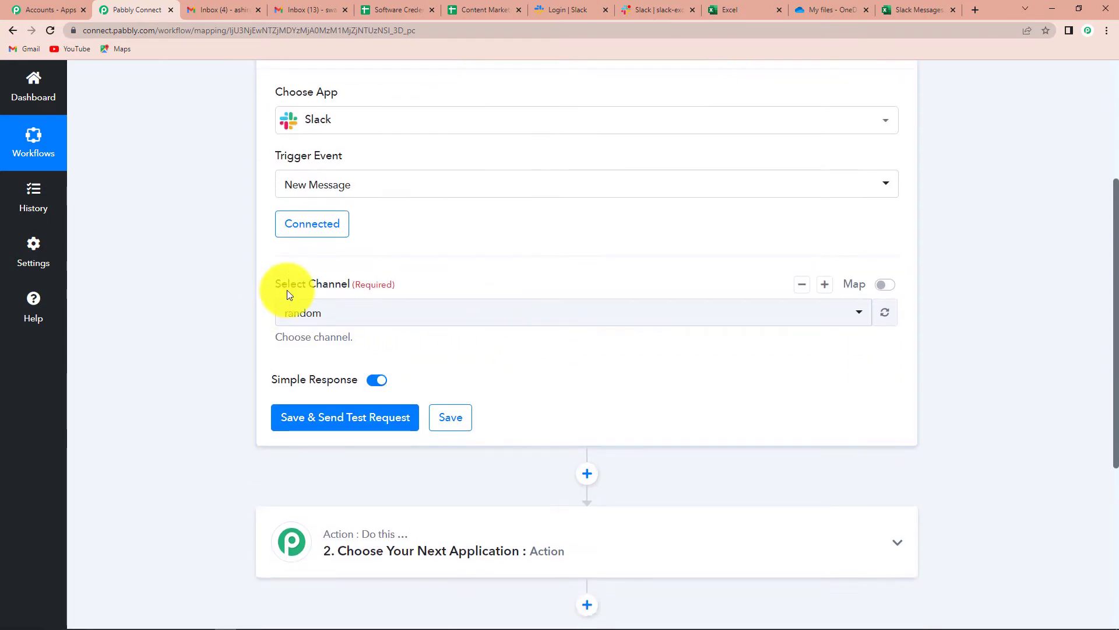
left_click(310, 401)
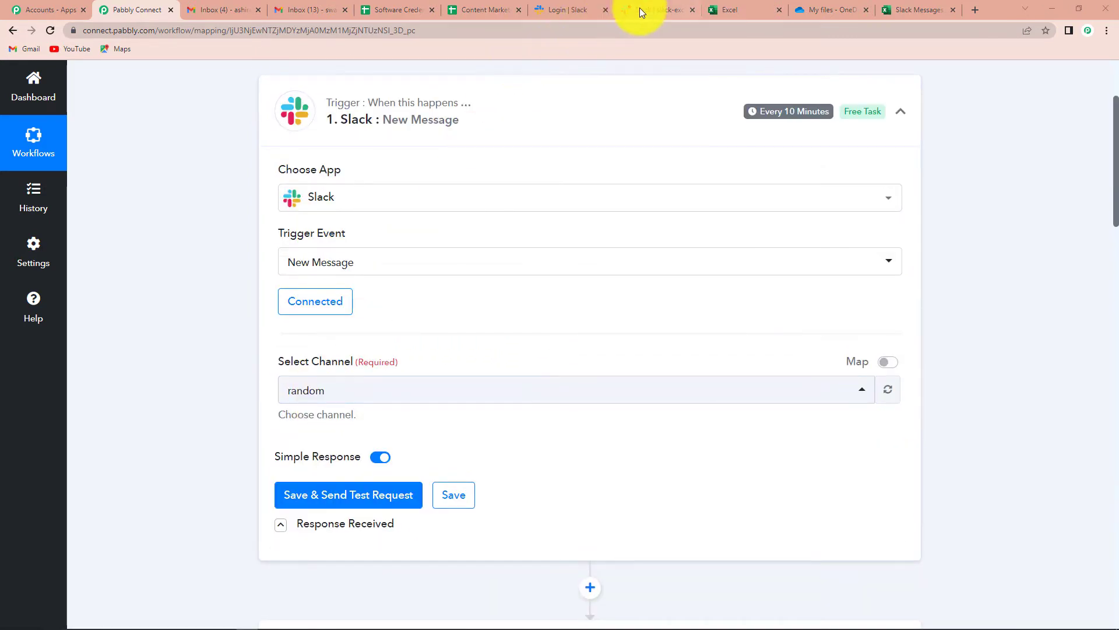
left_click(658, 7)
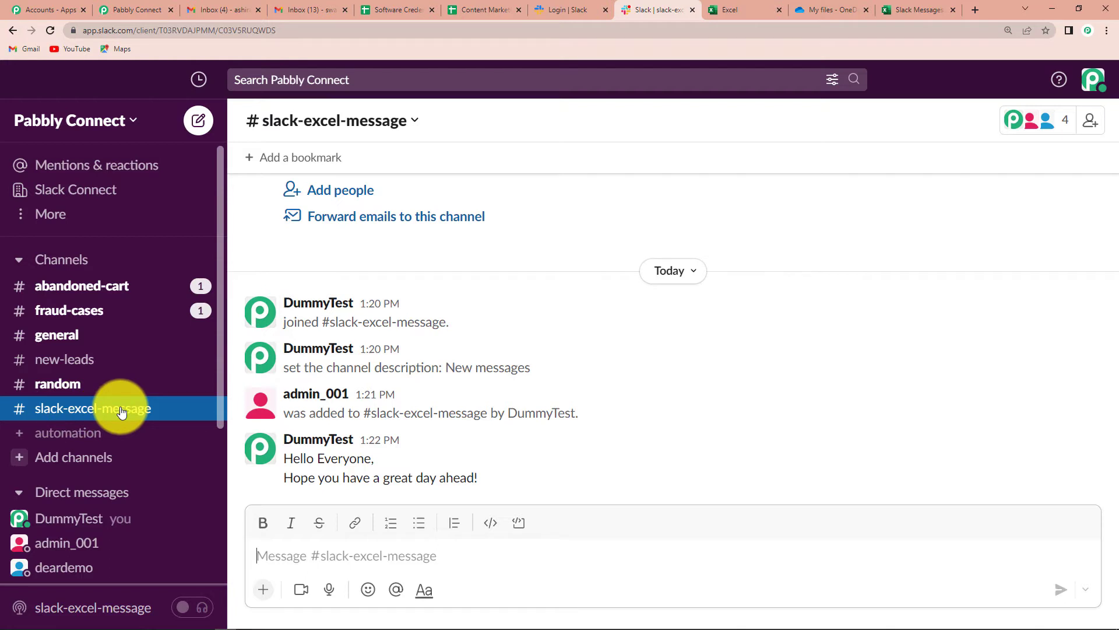
mouse_move(309, 449)
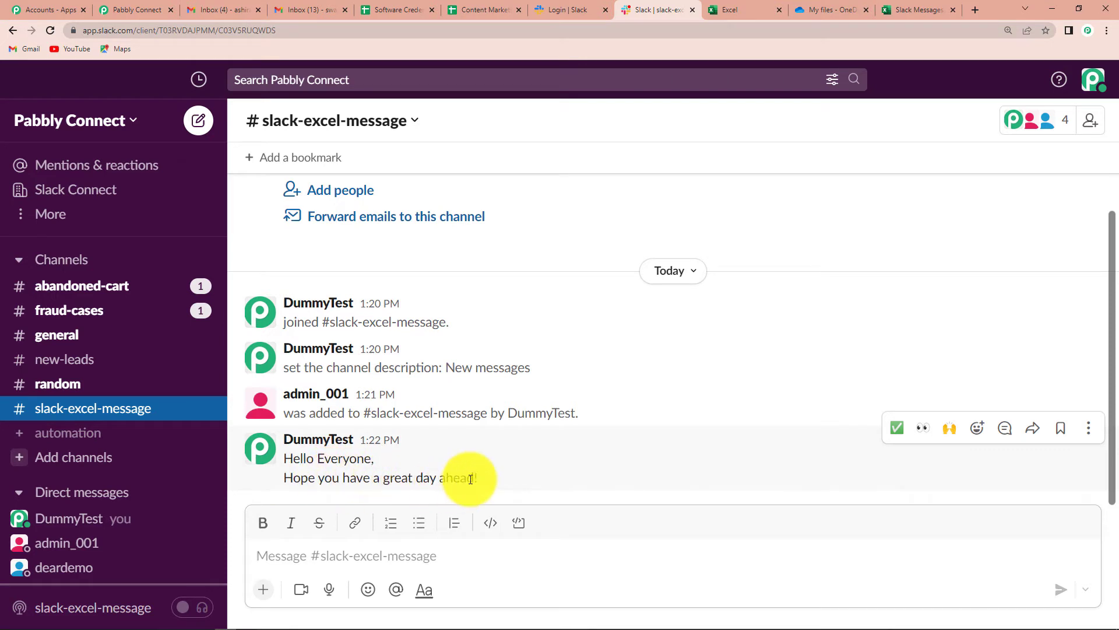
- Return to Pabbly Connect, set the trigger channel to slack-excel-message, and save and send a test request
left_click(128, 10)
left_click(322, 396)
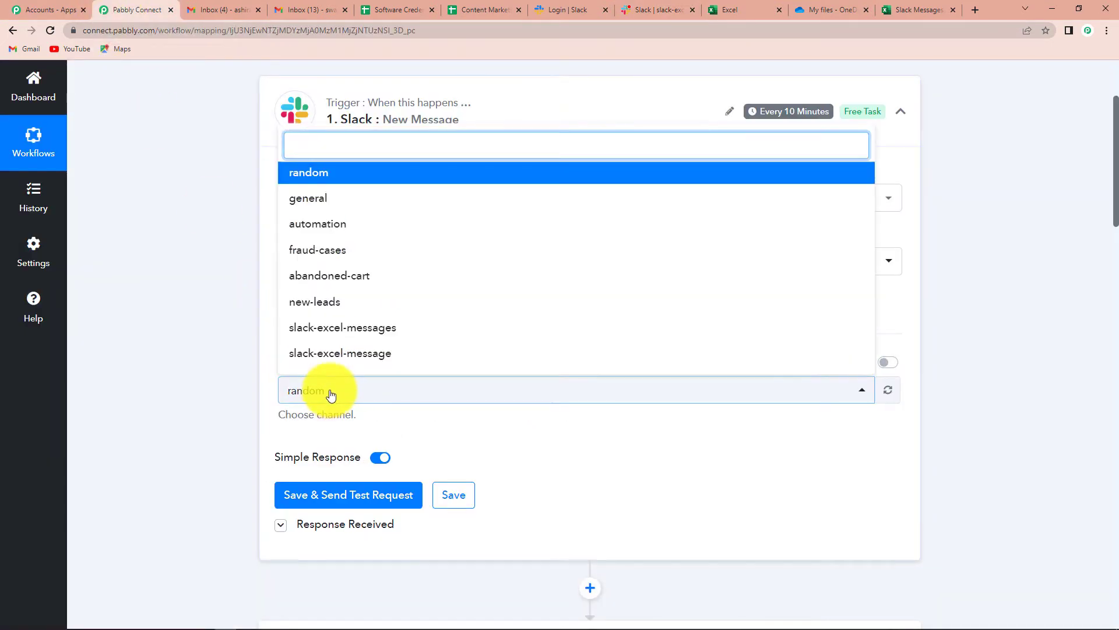
left_click(378, 356)
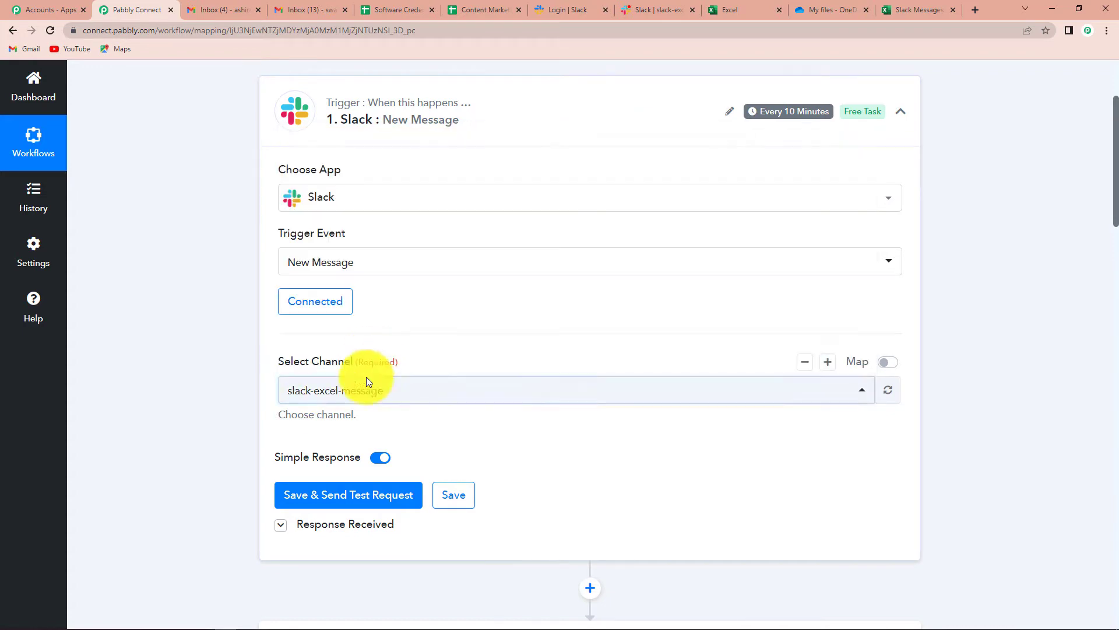
left_click(326, 501)
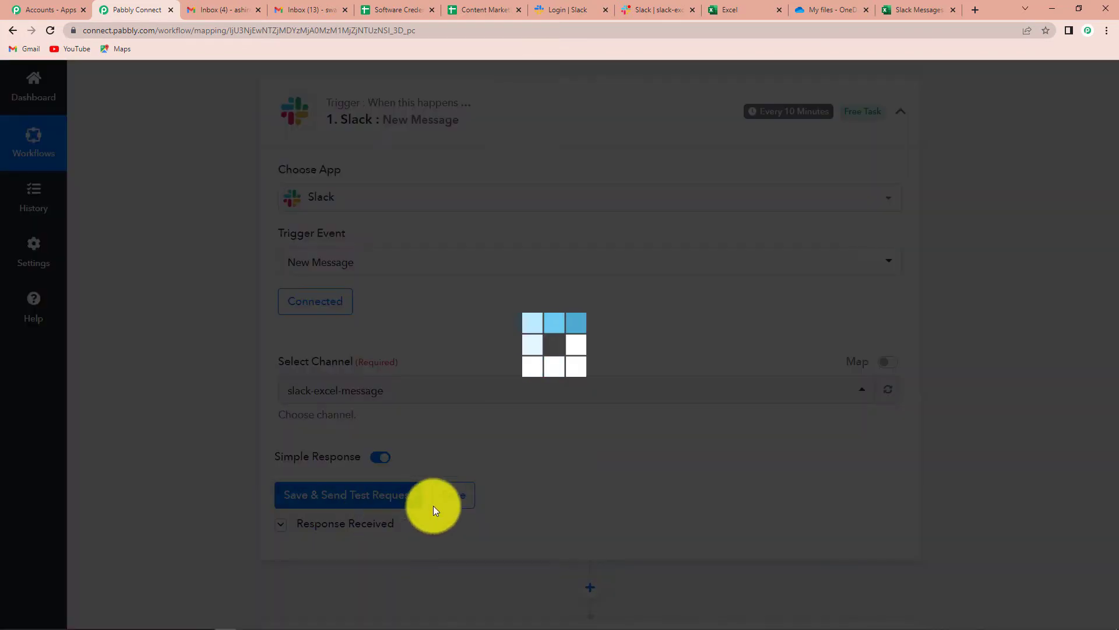
- Examine the received trigger response, enlarging the Text value to read the whole message and checking the User field
scroll(415, 461, "down", 5)
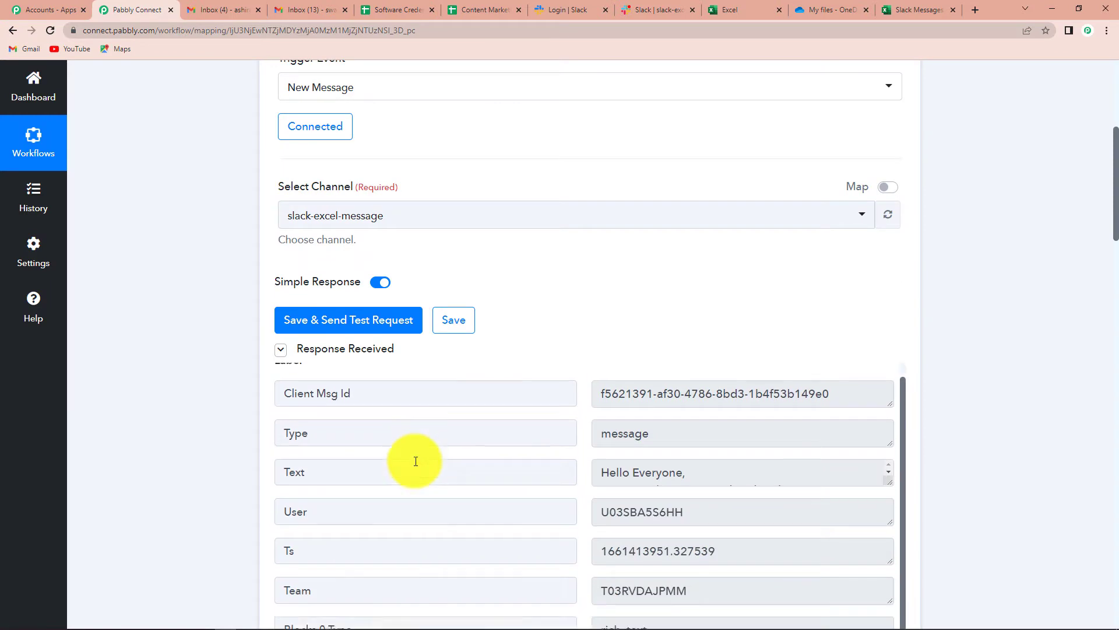
scroll(588, 506, "up", 2)
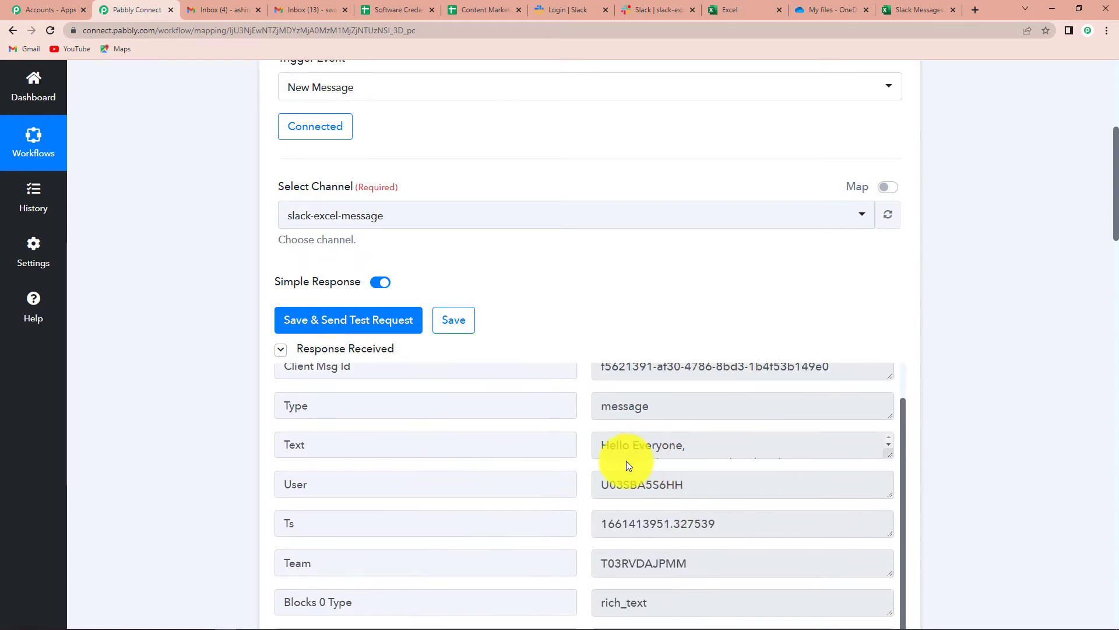
left_click_drag(890, 455, 896, 491)
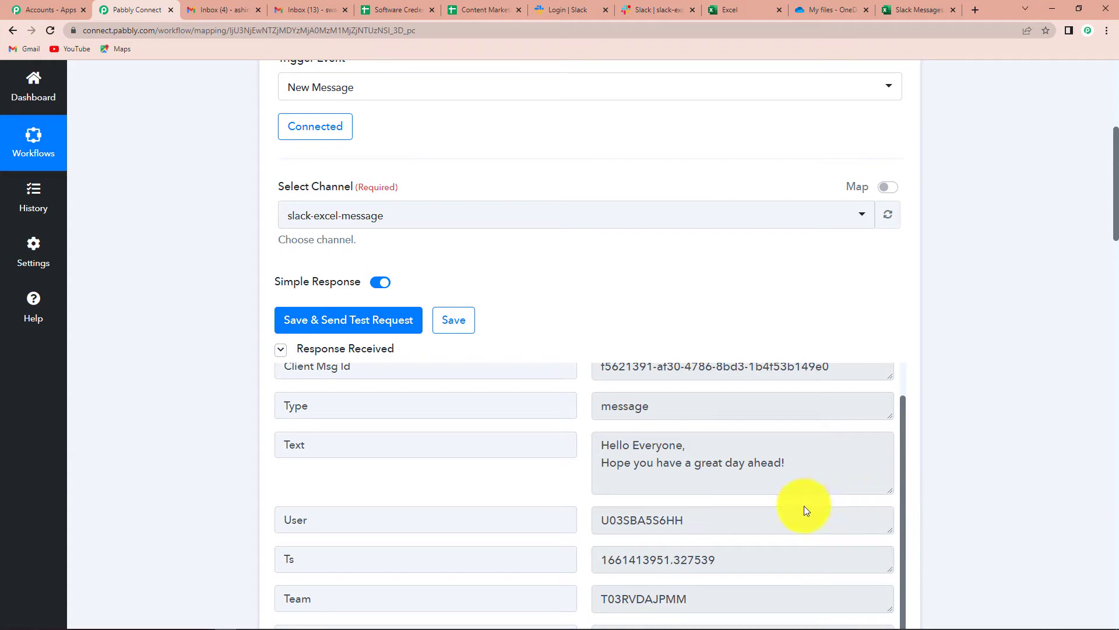
scroll(803, 505, "down", 3)
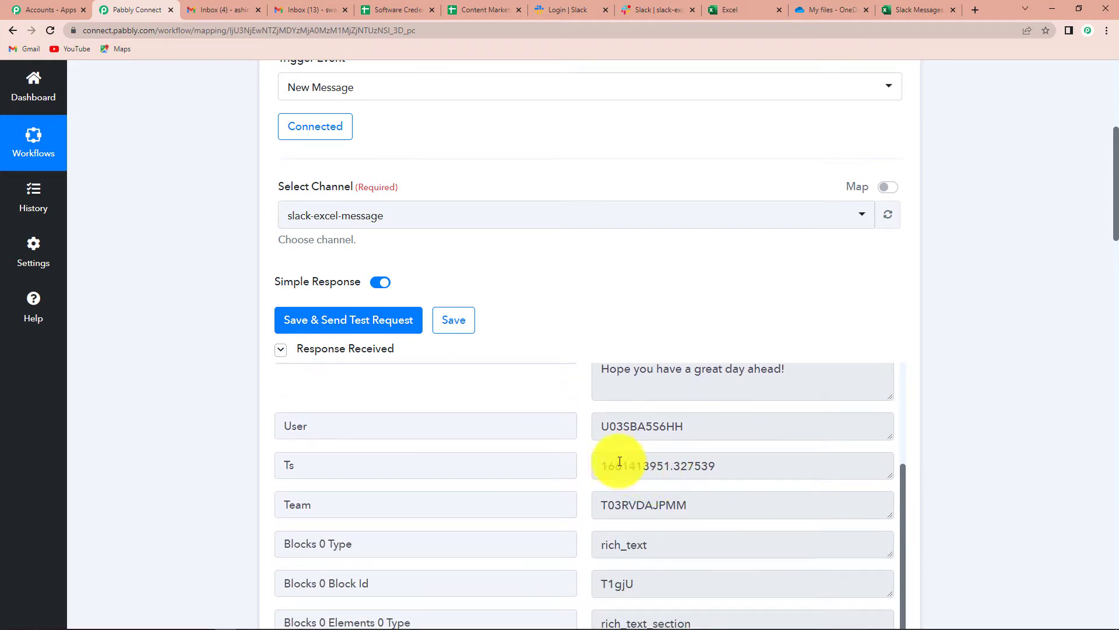
double_click(662, 426)
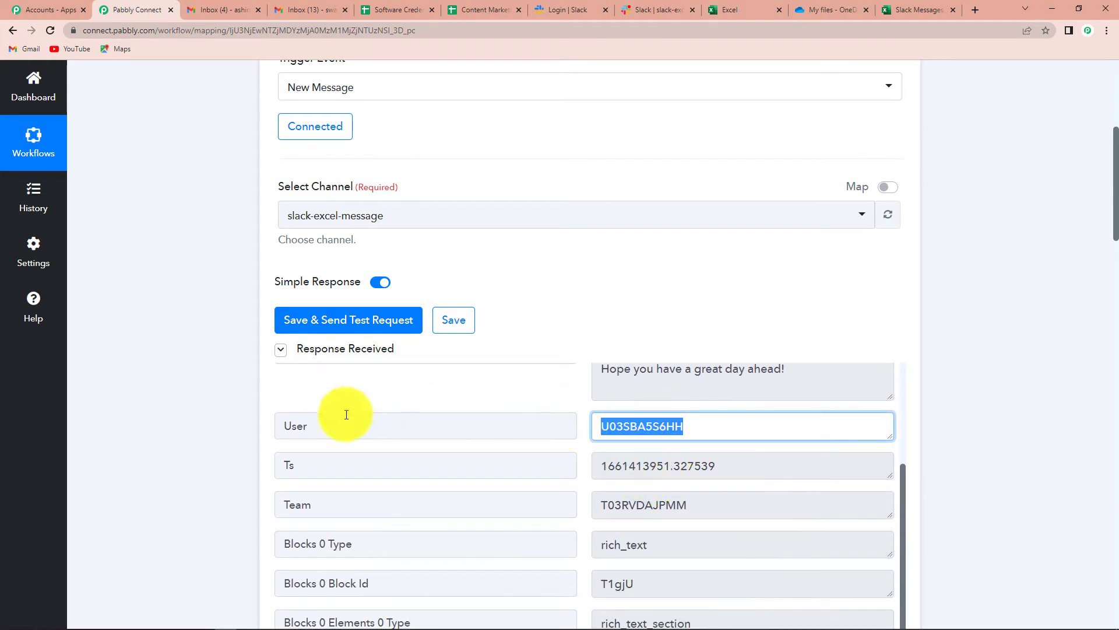
- Set the workflow's second application to Microsoft Excel with the action event Add Row To Worksheet
left_click_drag(318, 426, 250, 430)
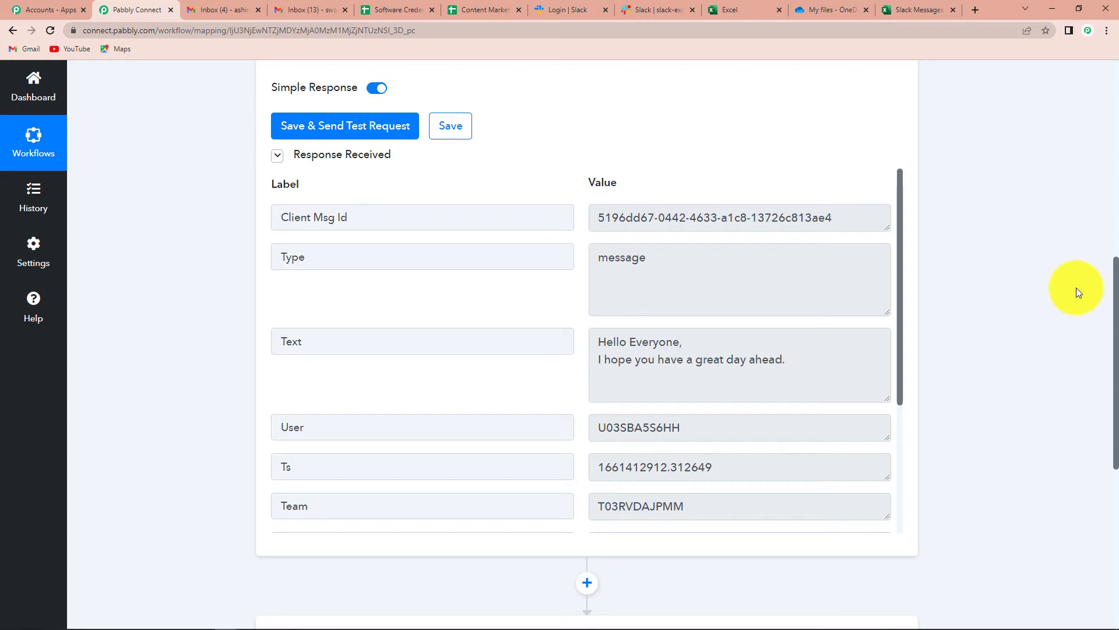
scroll(1076, 288, "down", 4)
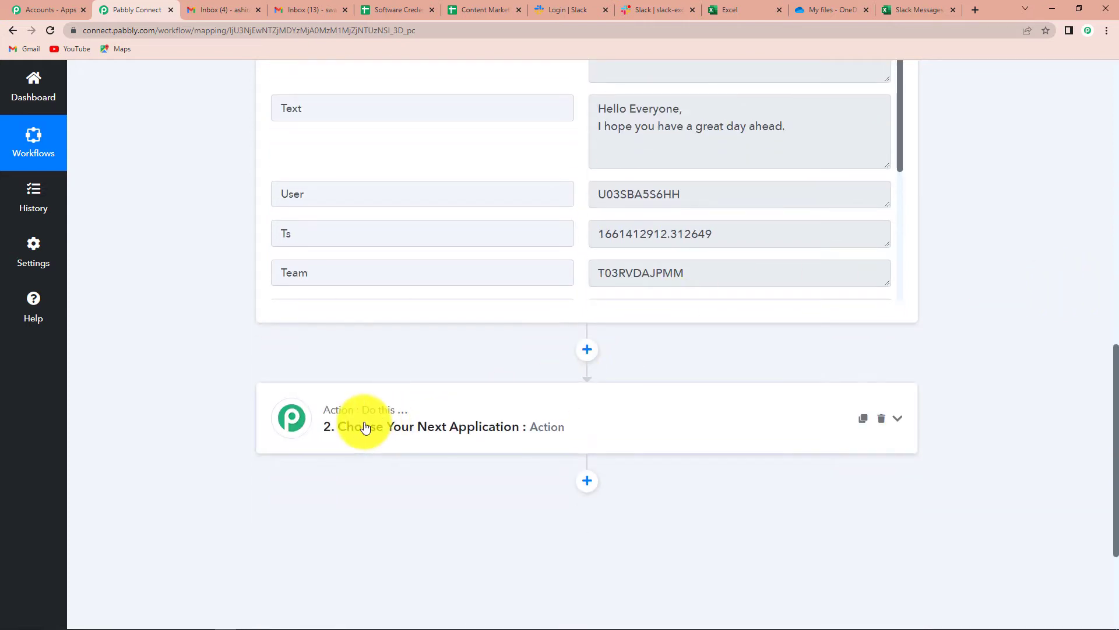
left_click(365, 428)
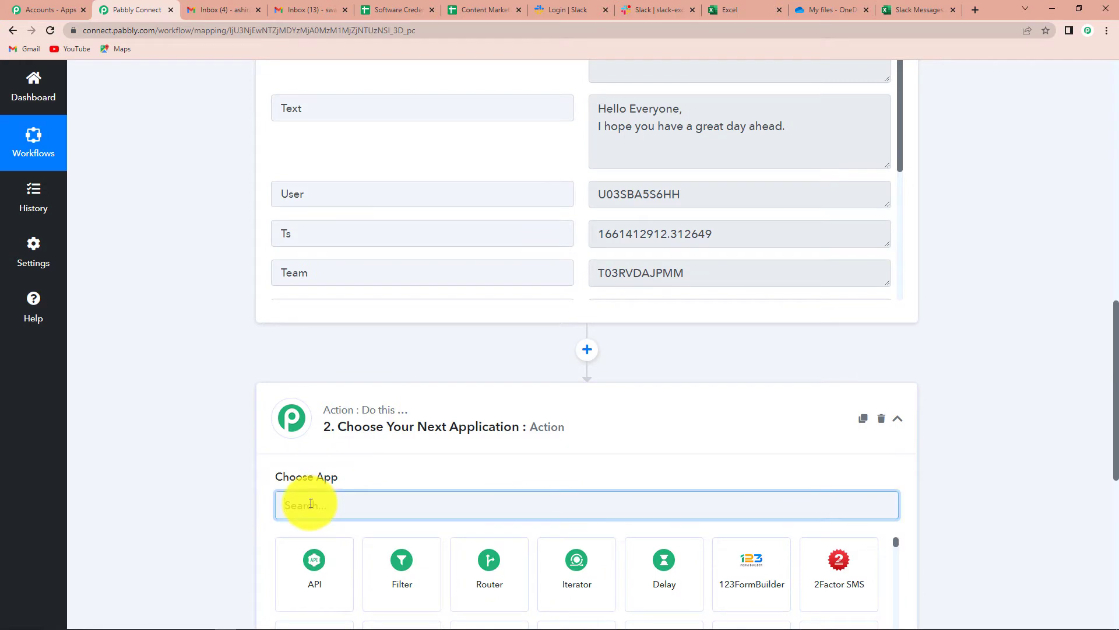
type("excel")
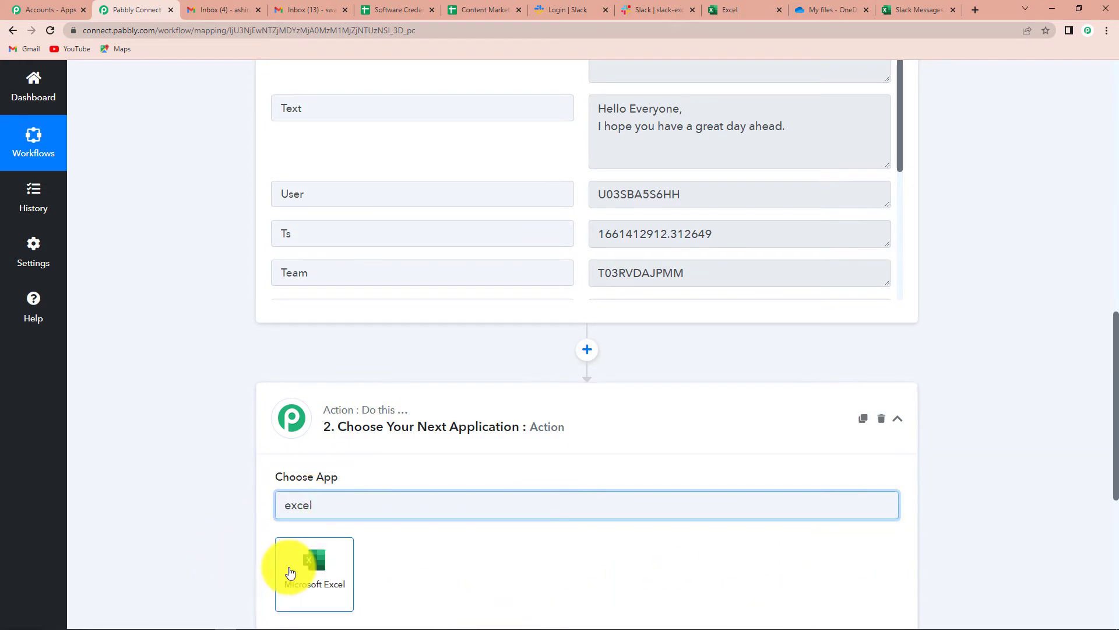
left_click(291, 572)
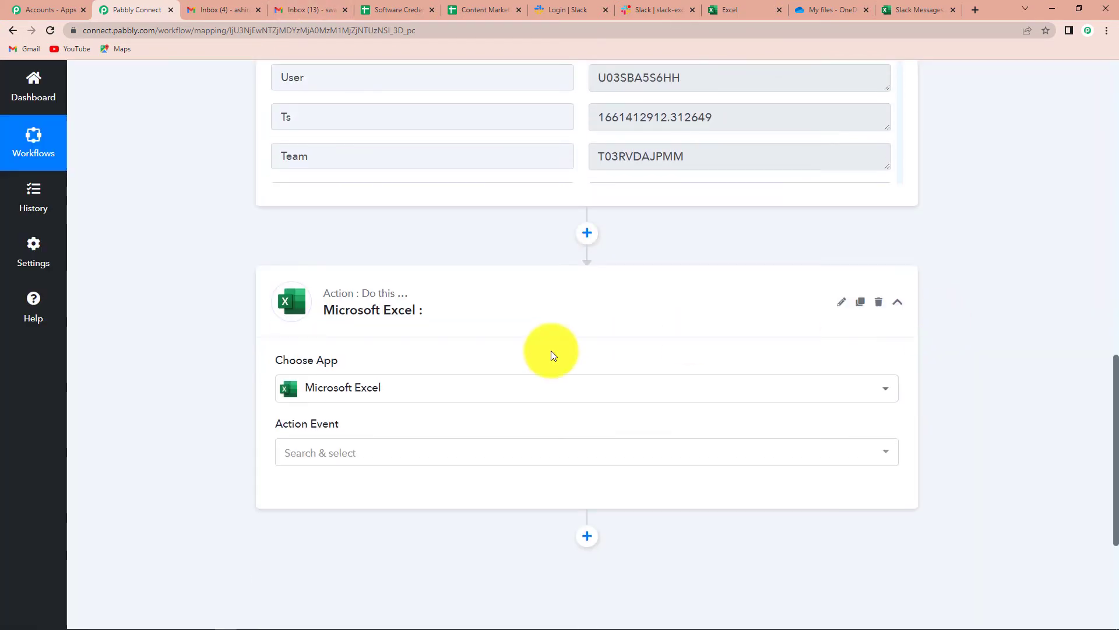
scroll(553, 355, "down", 1)
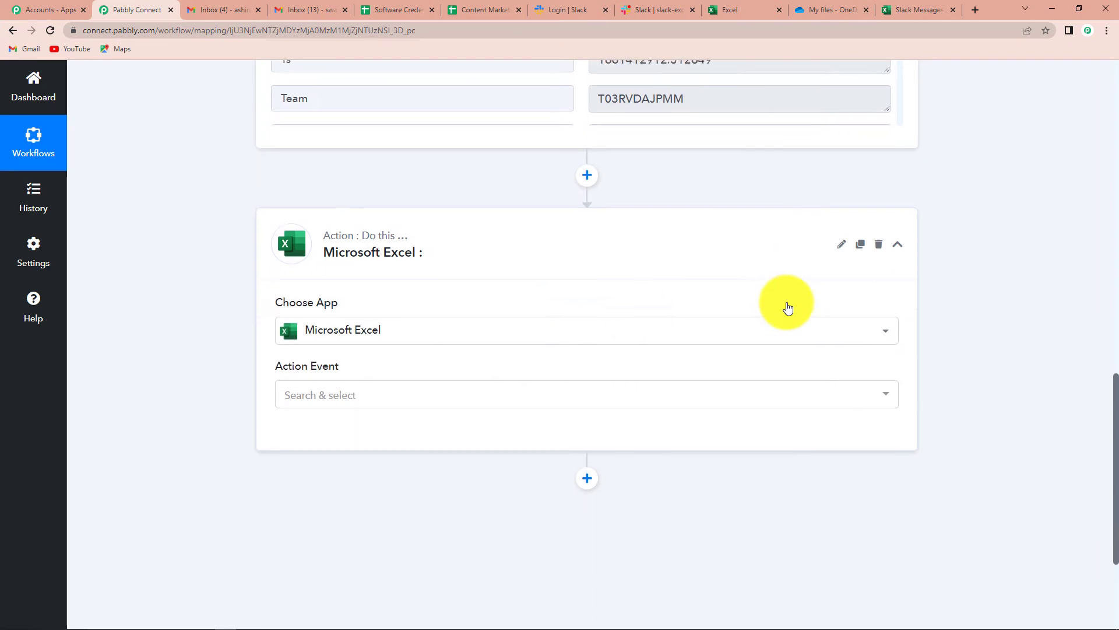
left_click(327, 396)
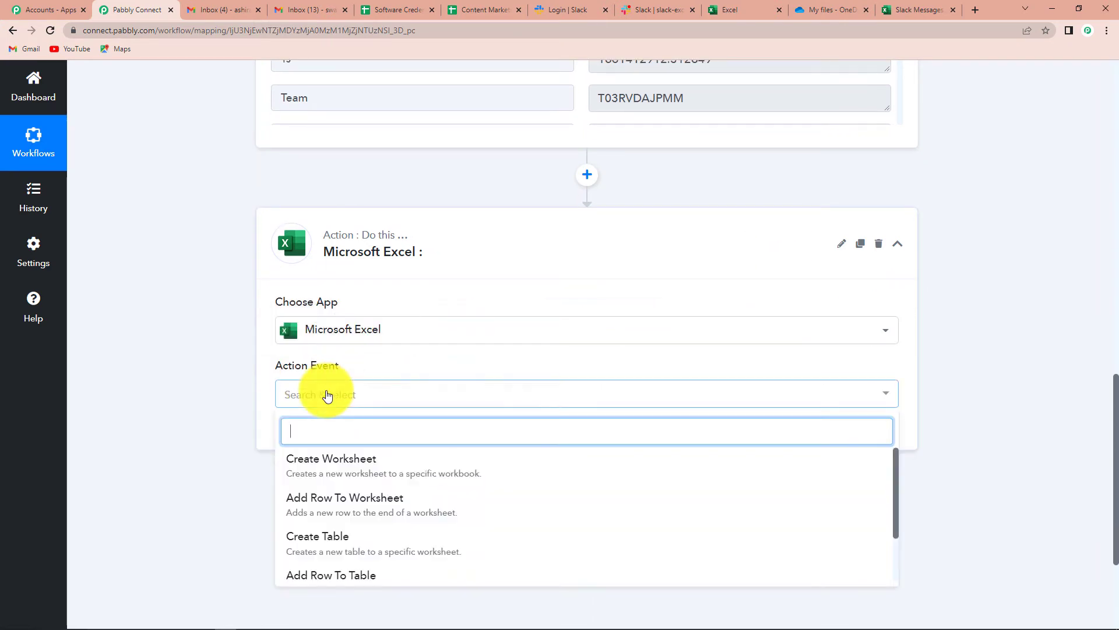
left_click(411, 499)
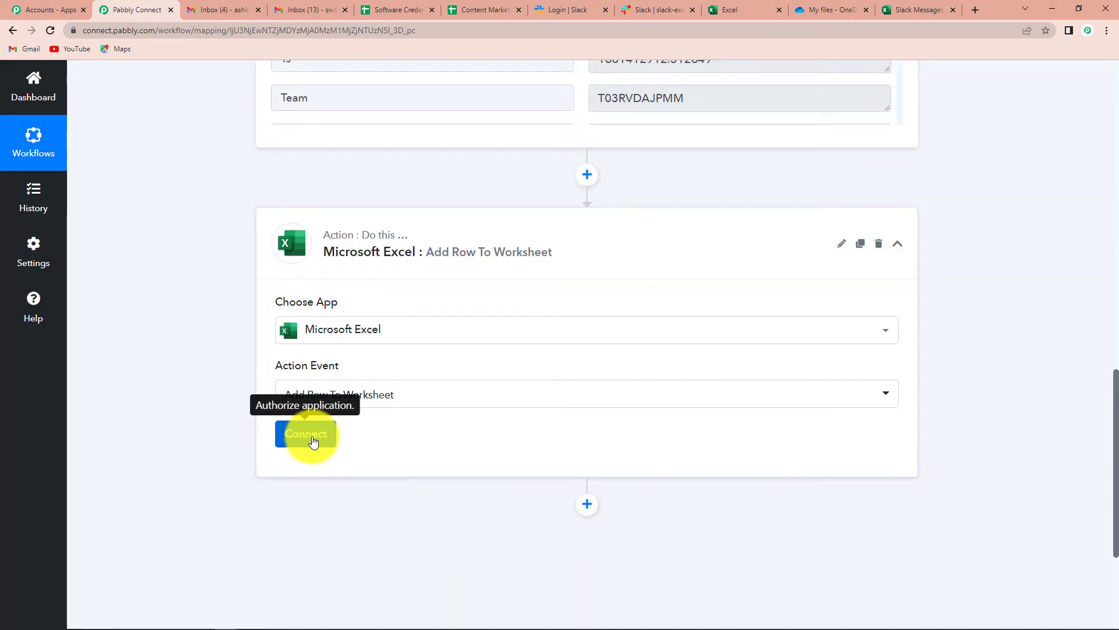
- Add a new Microsoft Excel connection, sign in with the Outlook account, and allow Pabbly Connect to access it
left_click(313, 441)
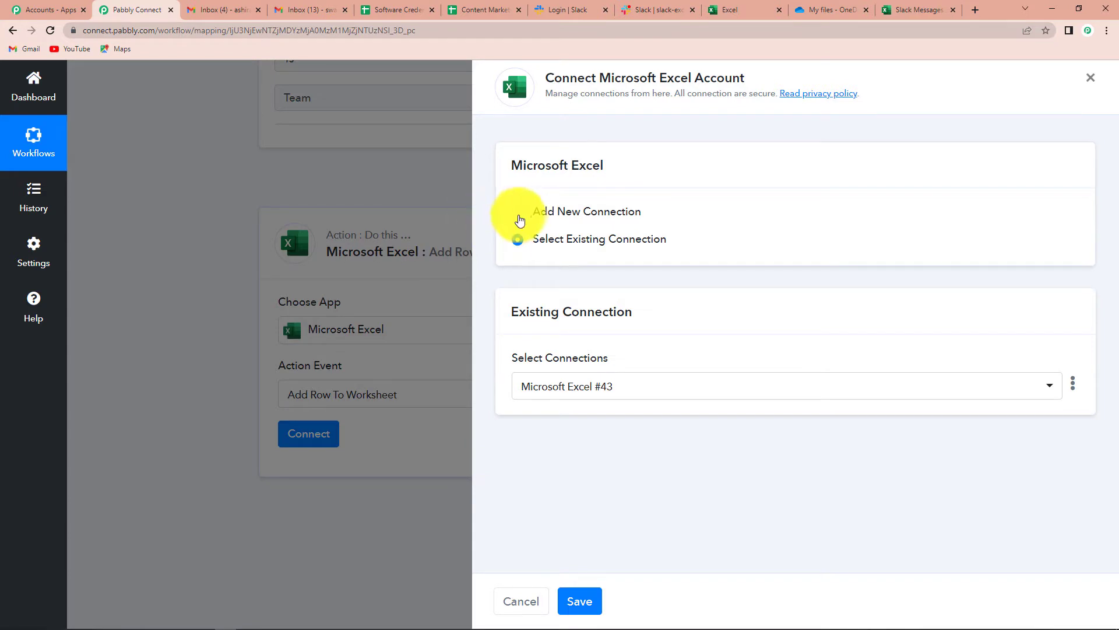
left_click(518, 211)
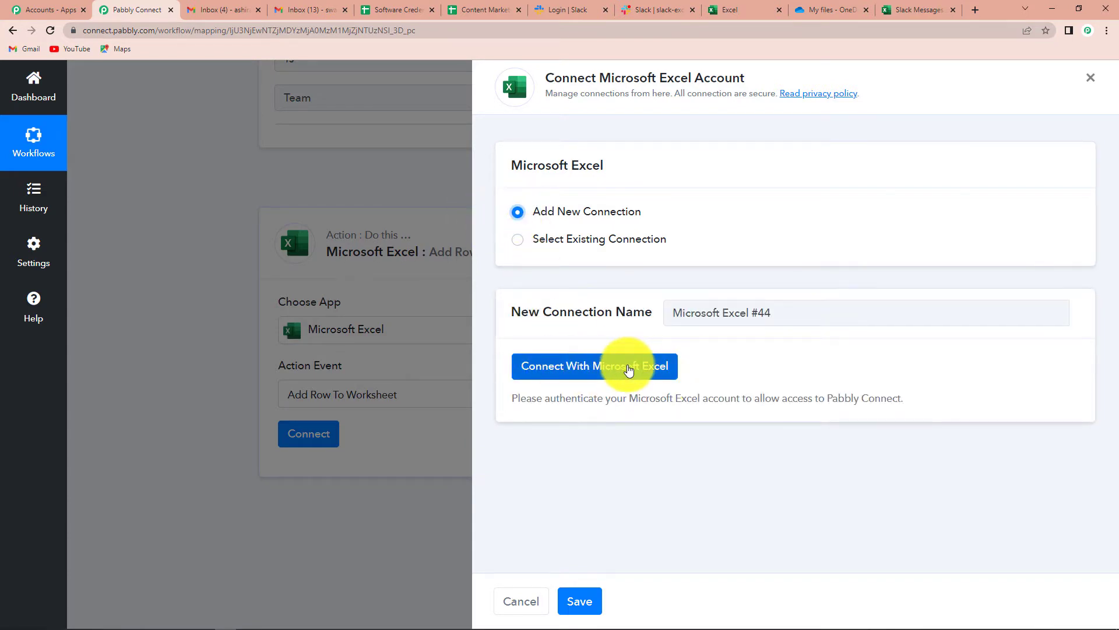
left_click(629, 369)
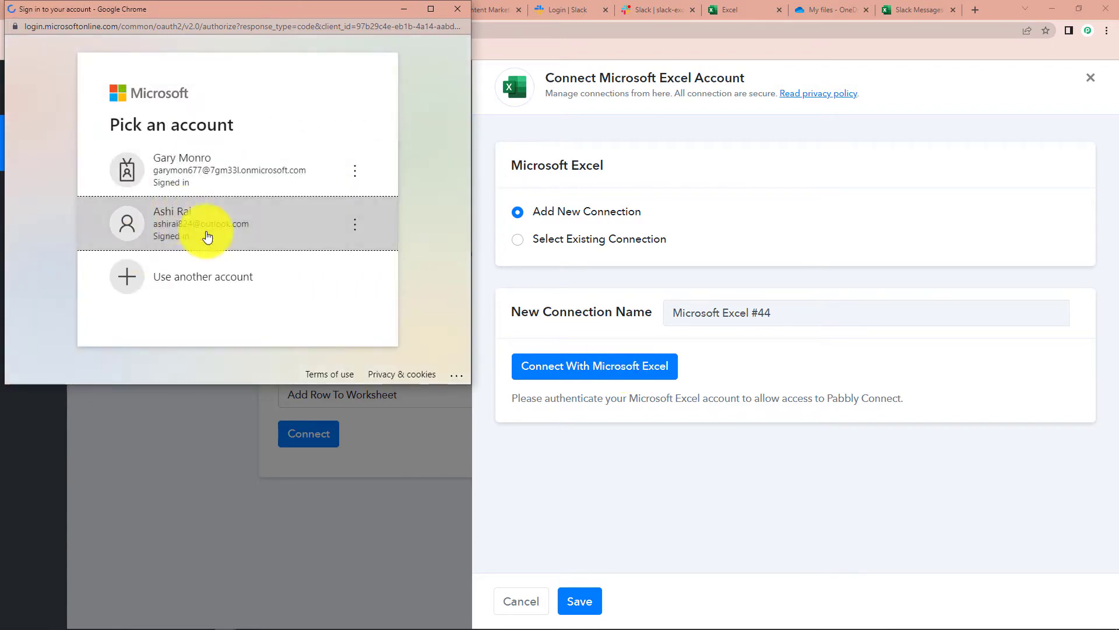
left_click(207, 236)
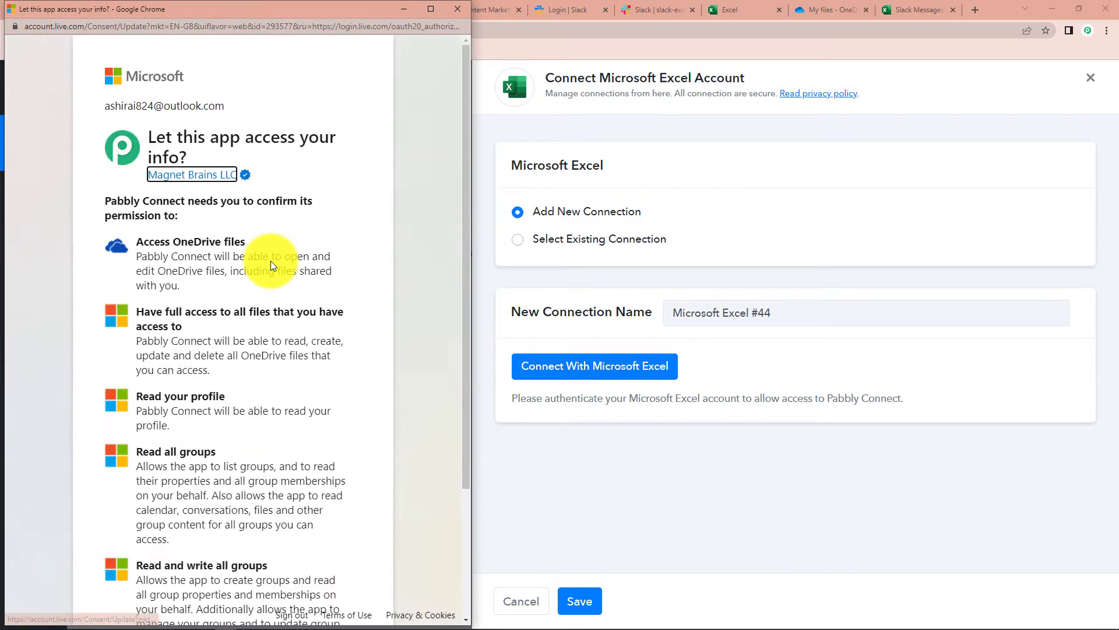
scroll(272, 257, "down", 4)
left_click(309, 570)
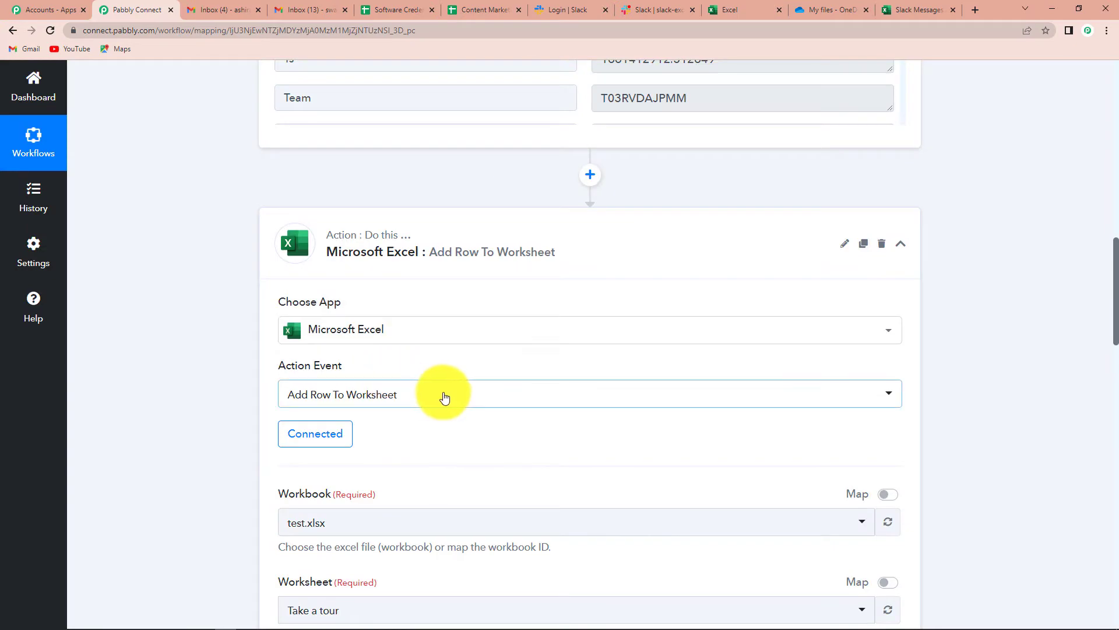
- Check the Slack Messages workbook in Excel, then return to Pabbly Connect and set the action's workbook to Slack Messages.xlsx
scroll(446, 398, "down", 7)
scroll(266, 212, "up", 2)
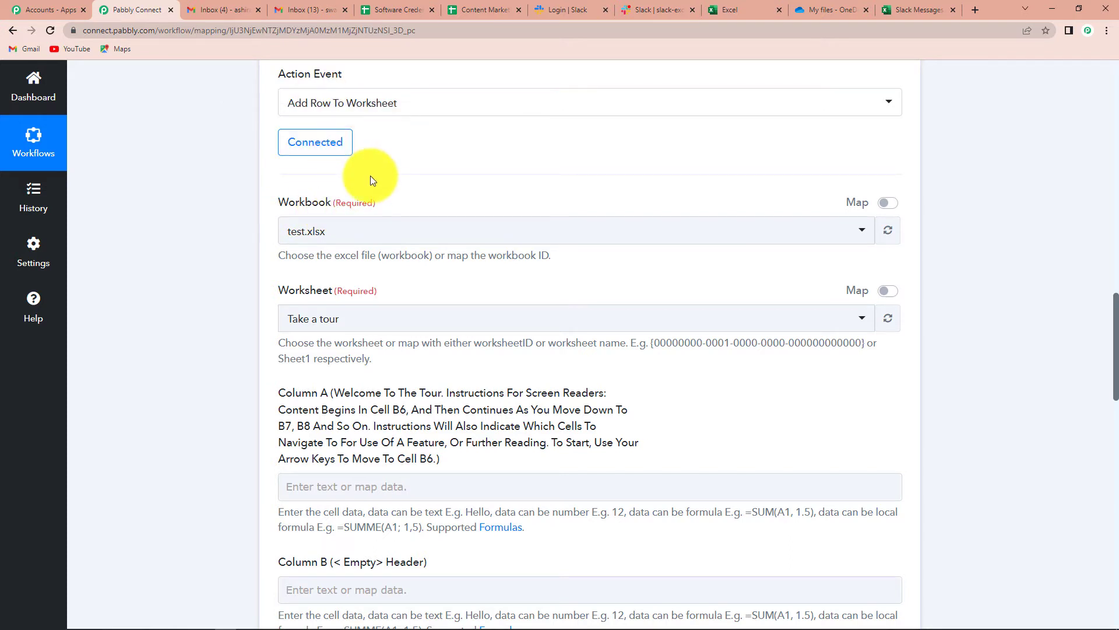
left_click(364, 236)
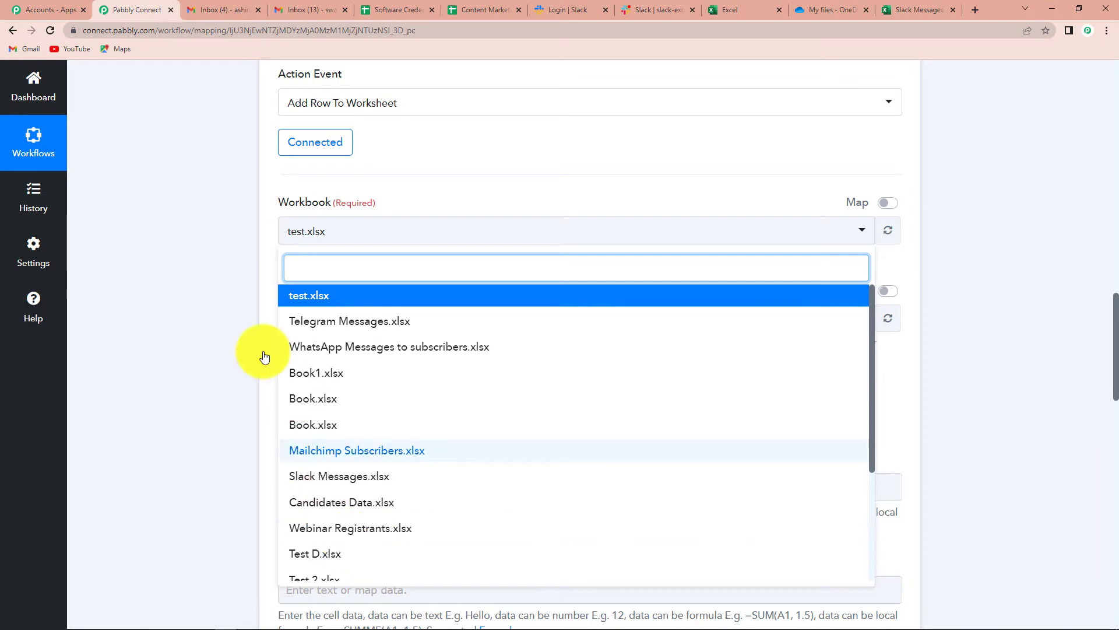
left_click(227, 271)
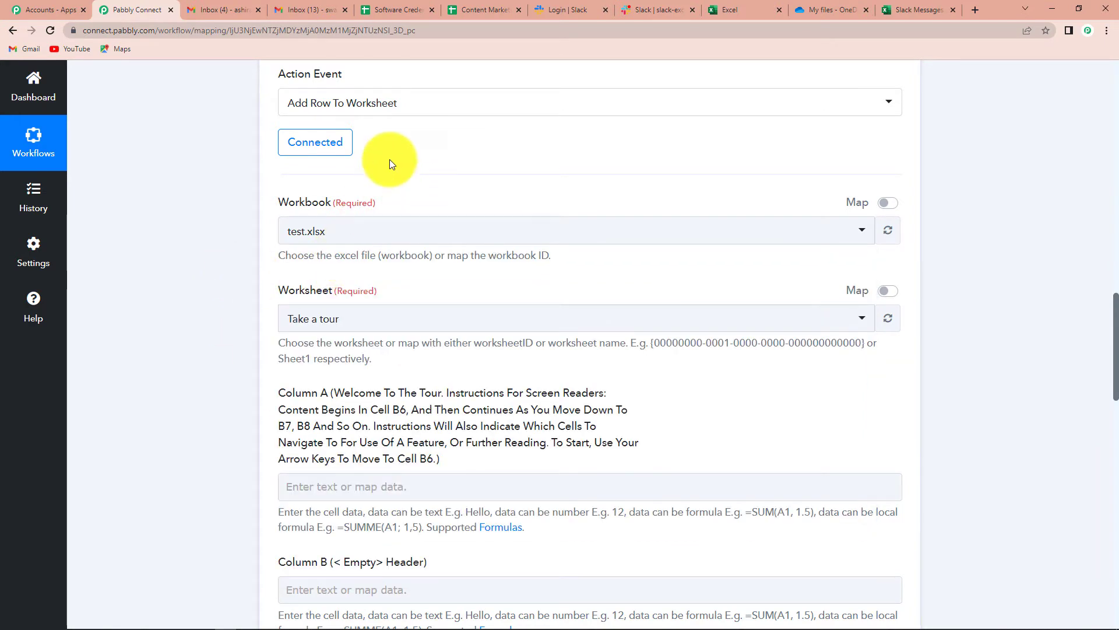
left_click(915, 12)
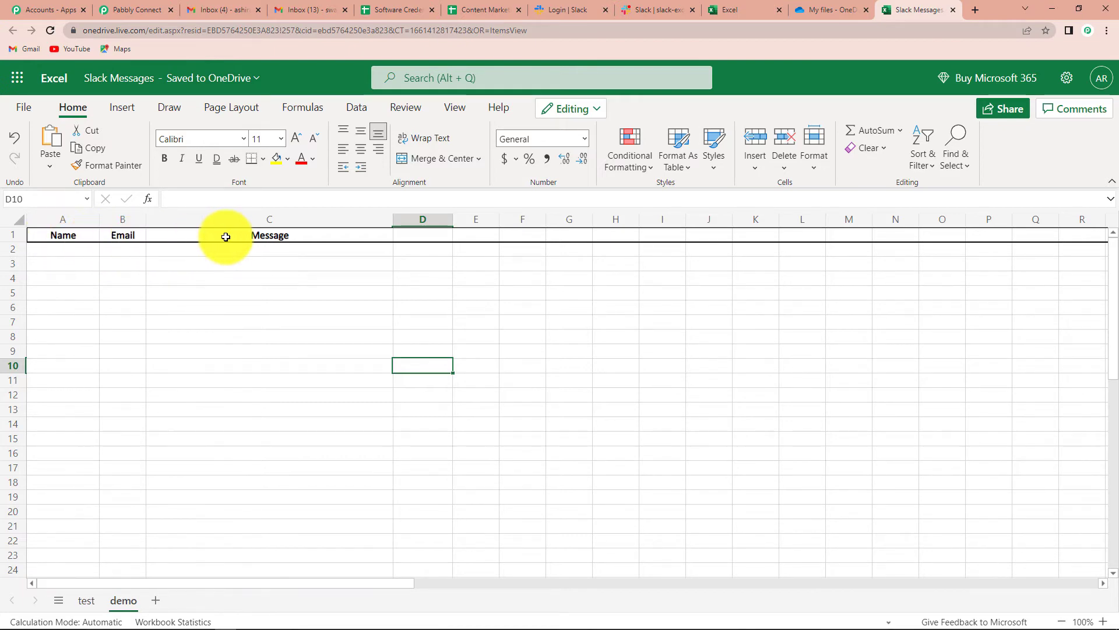
left_click(140, 10)
left_click(357, 239)
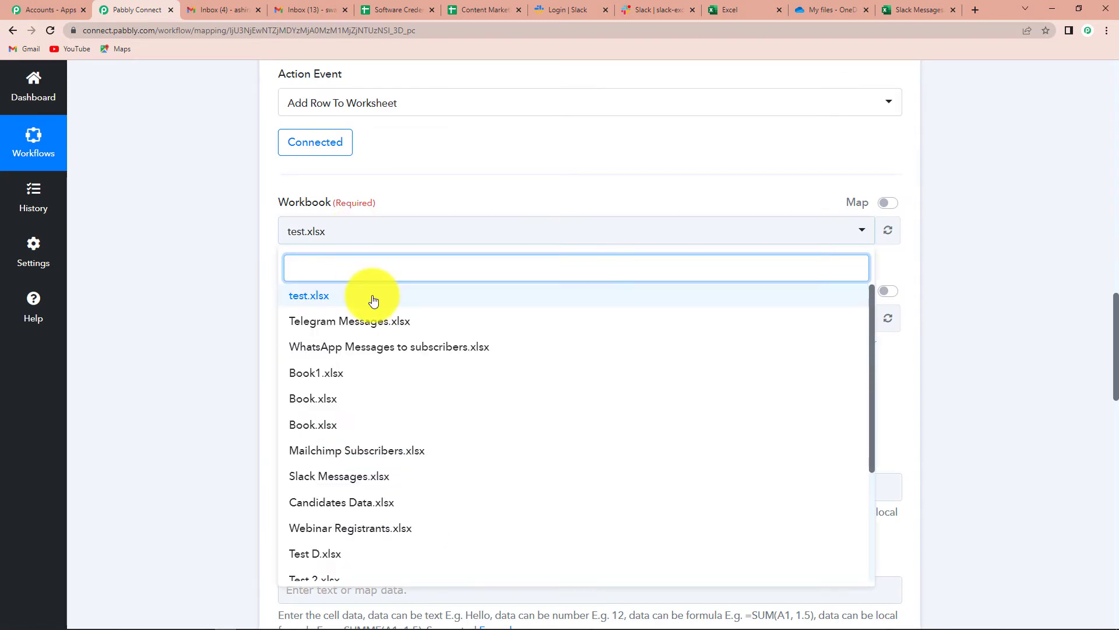
left_click(329, 477)
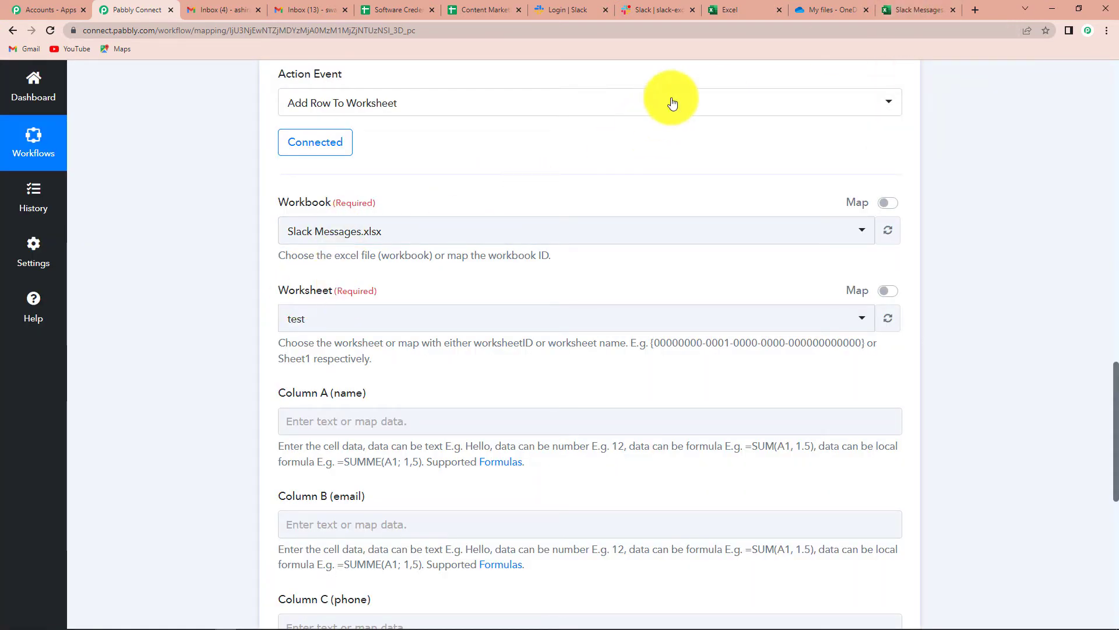
- Check the sheet name in Excel, return to Pabbly Connect, set the worksheet to demo, and review its column fields
left_click(901, 9)
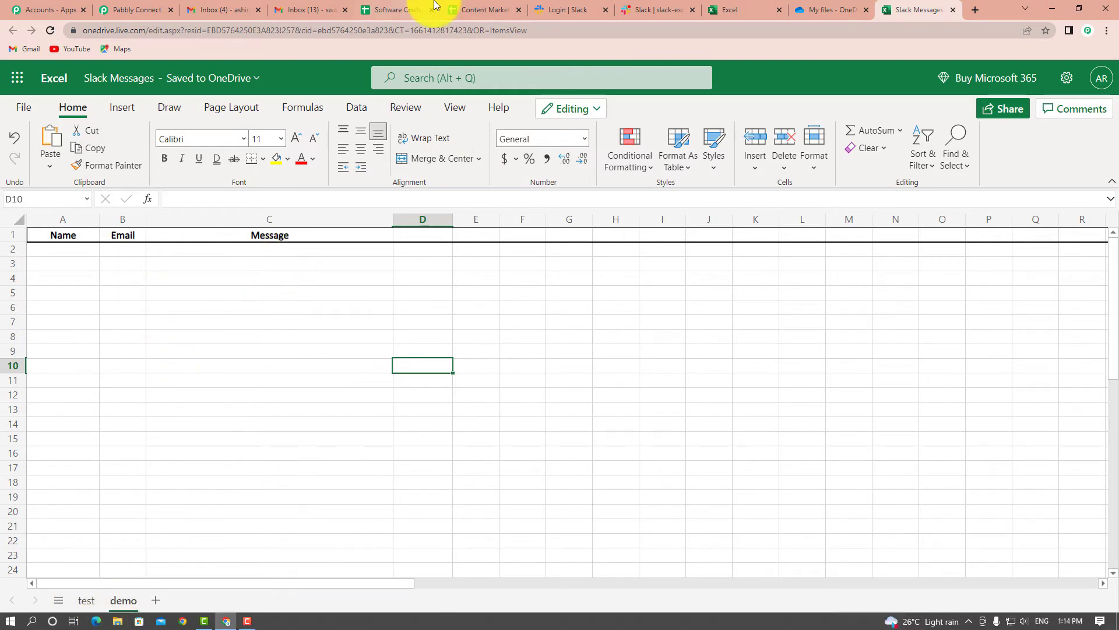
left_click(133, 10)
left_click(312, 317)
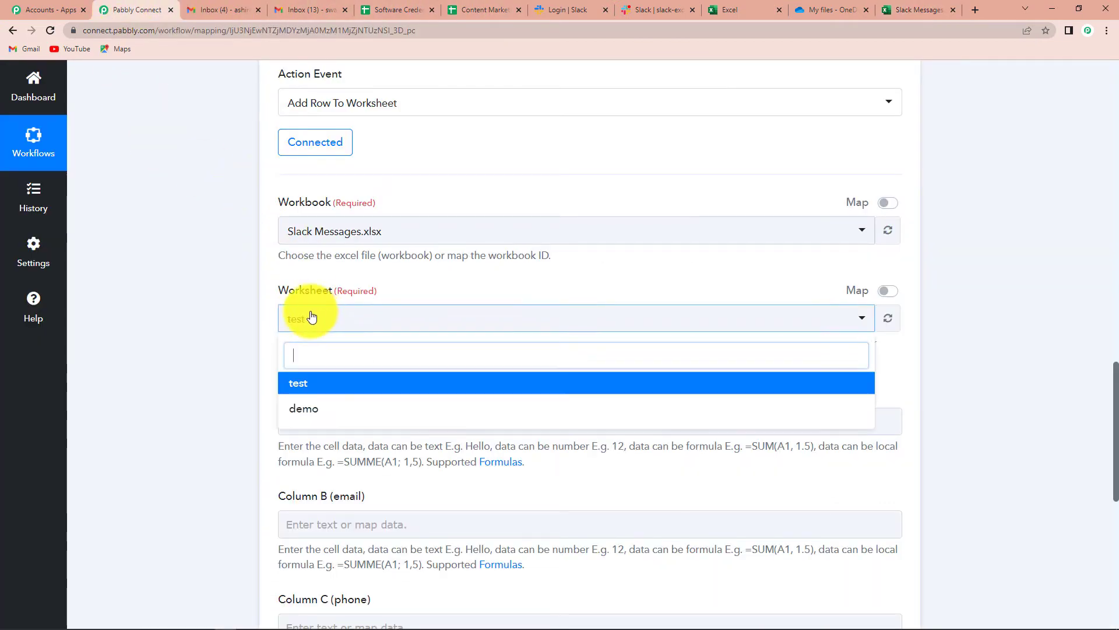
left_click(294, 408)
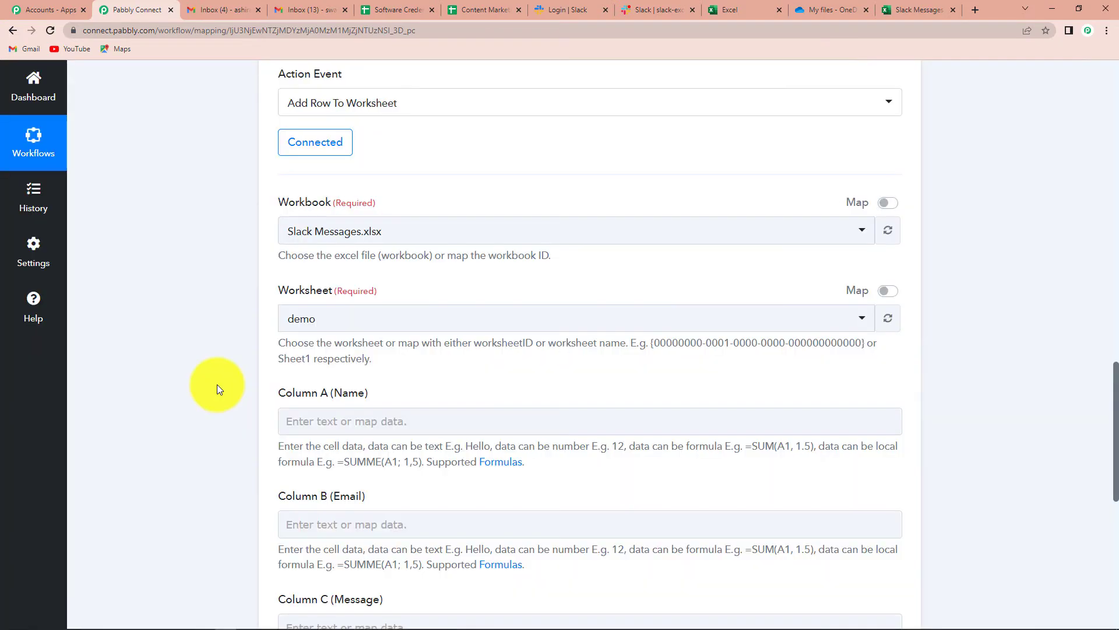
scroll(216, 384, "down", 3)
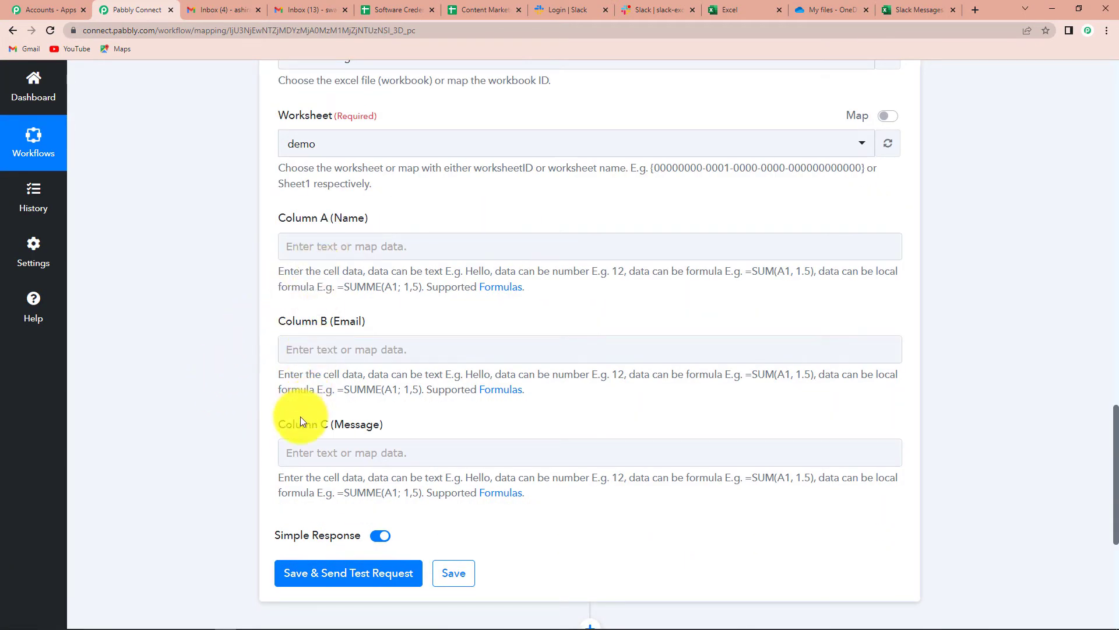
scroll(233, 385, "up", 3)
scroll(174, 359, "down", 1)
left_click(278, 364)
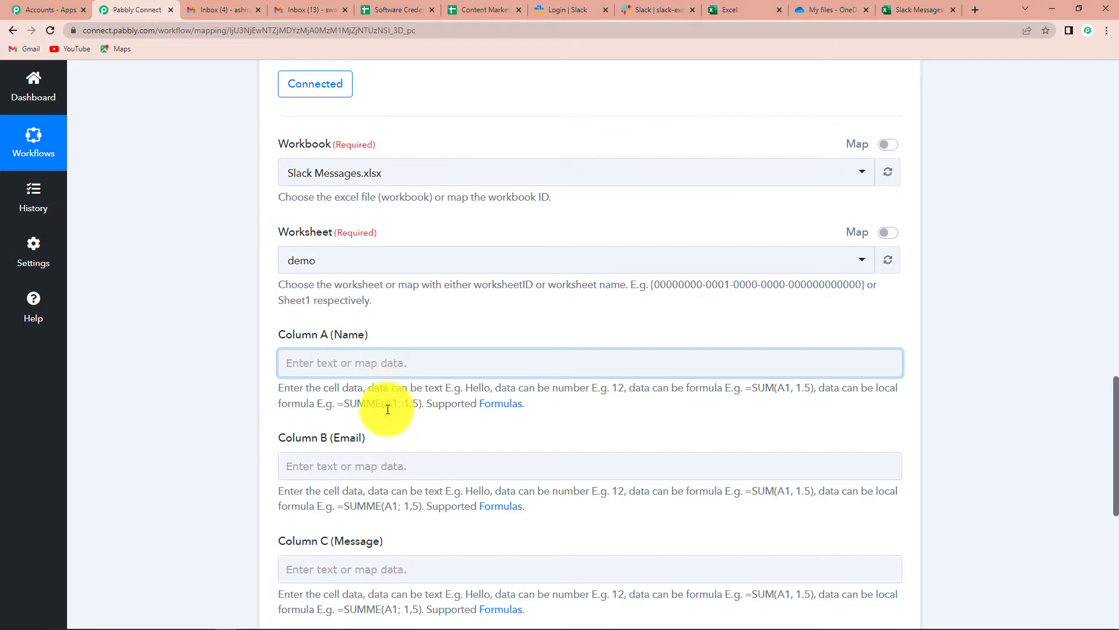
- Insert a Slack action between the trigger and the Excel action, with the event Get User by Id
scroll(492, 463, "up", 10)
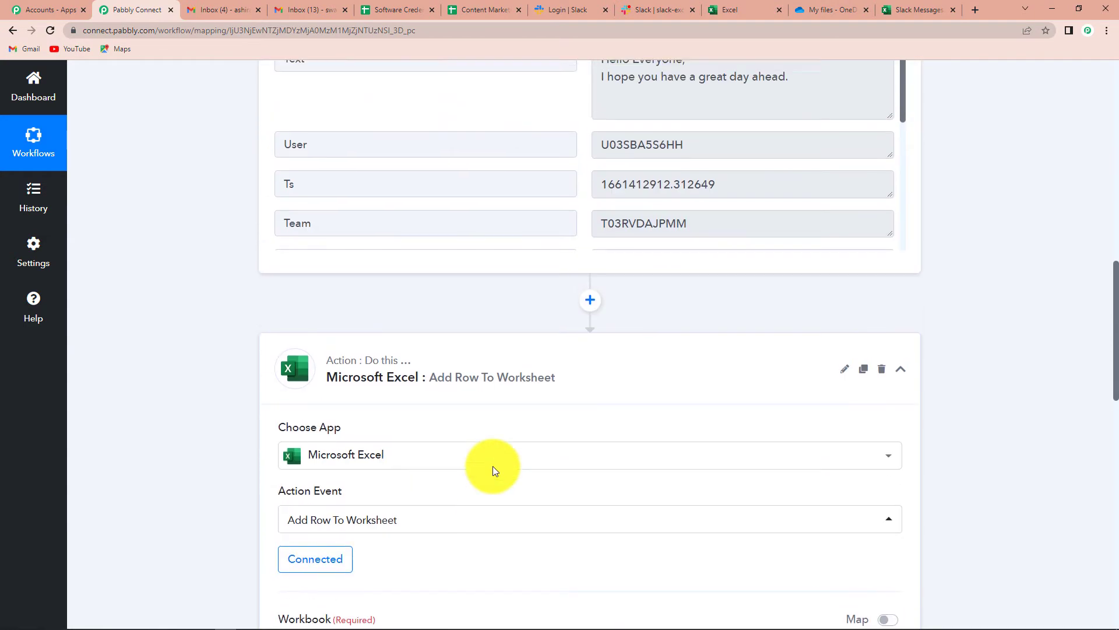
left_click(590, 465)
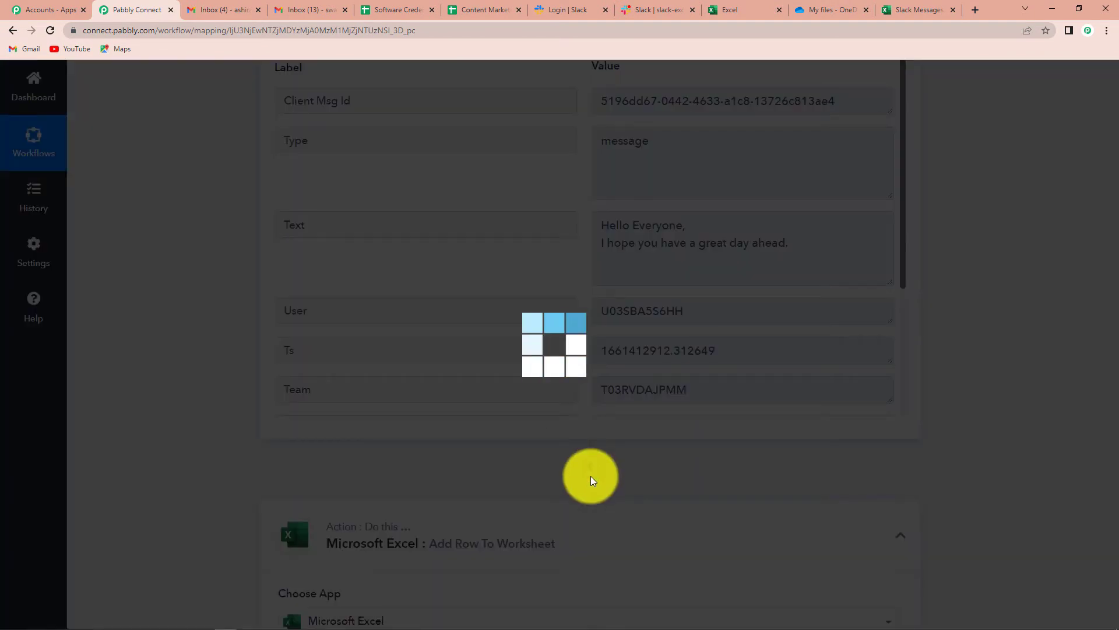
scroll(496, 458, "down", 4)
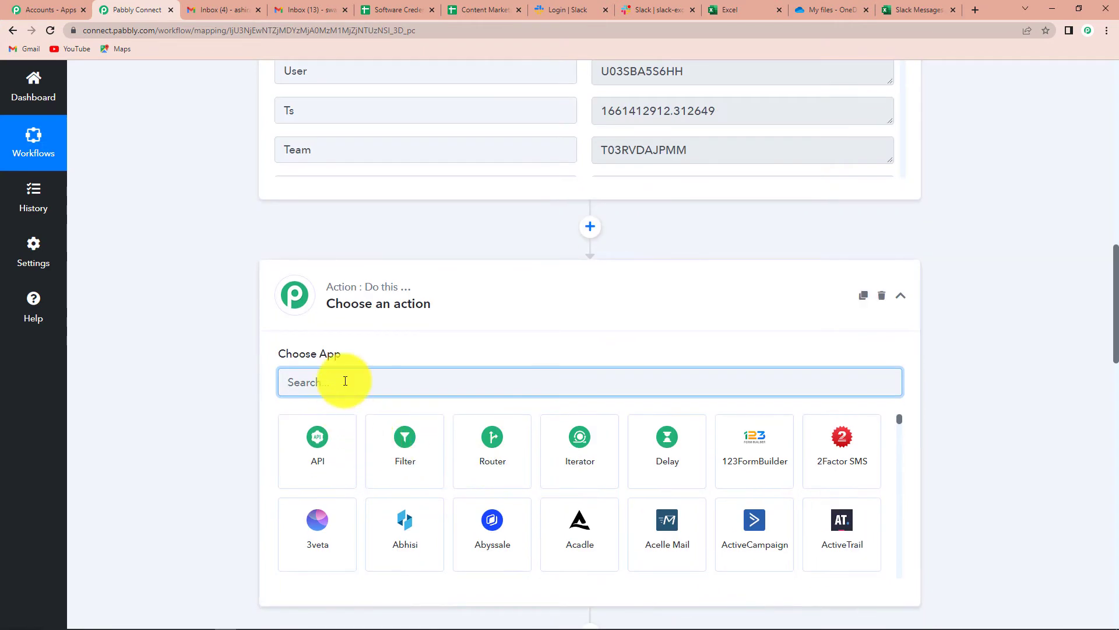
type("slack")
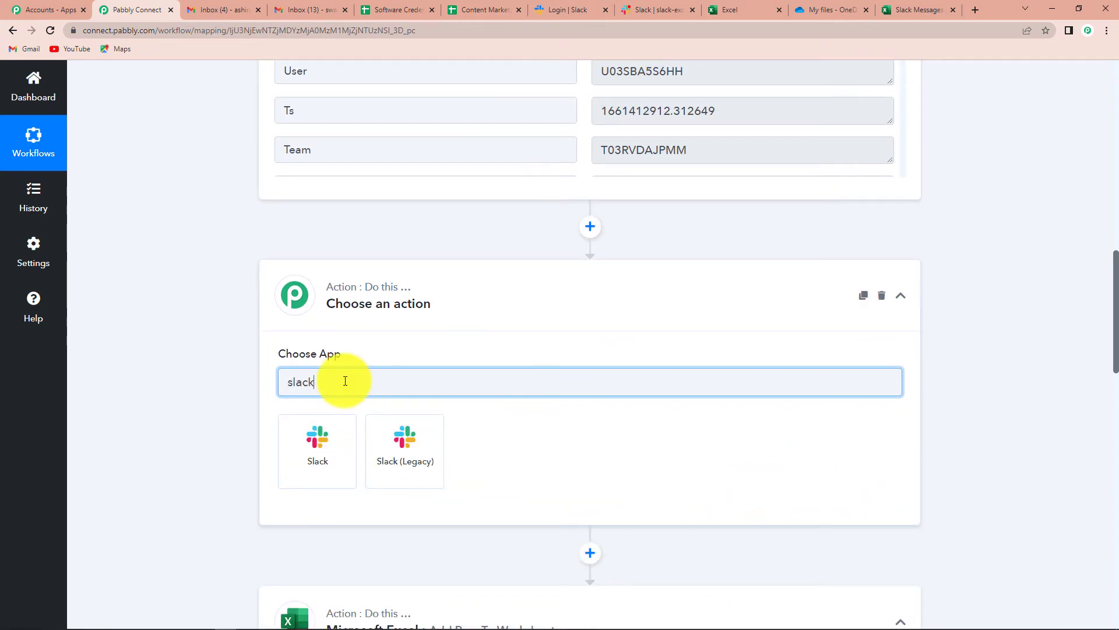
left_click(328, 439)
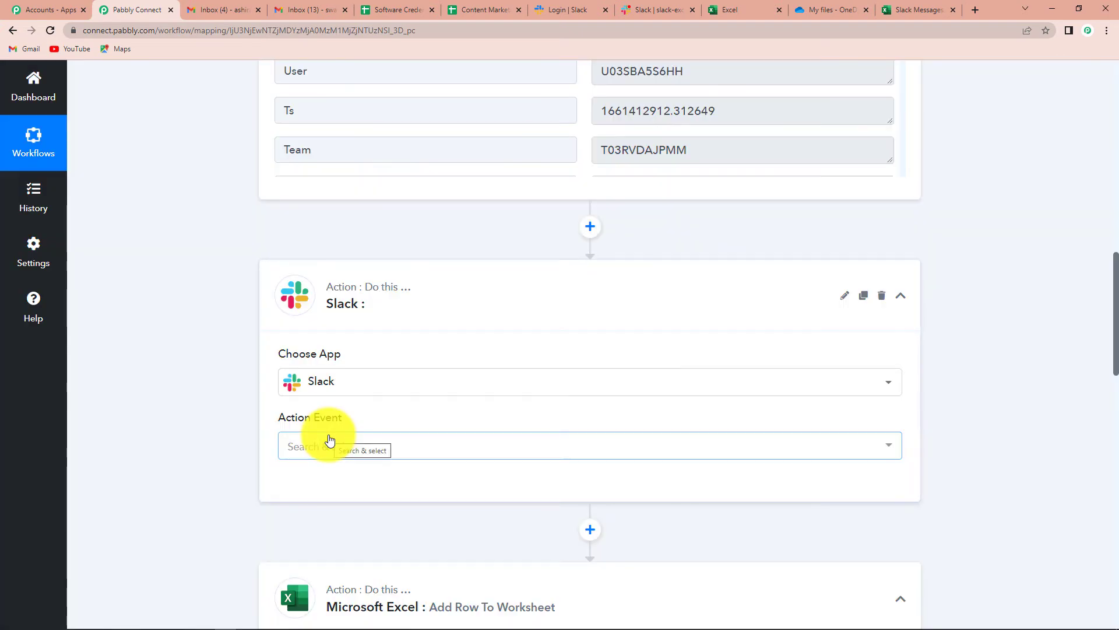
left_click(326, 444)
scroll(402, 361, "down", 1)
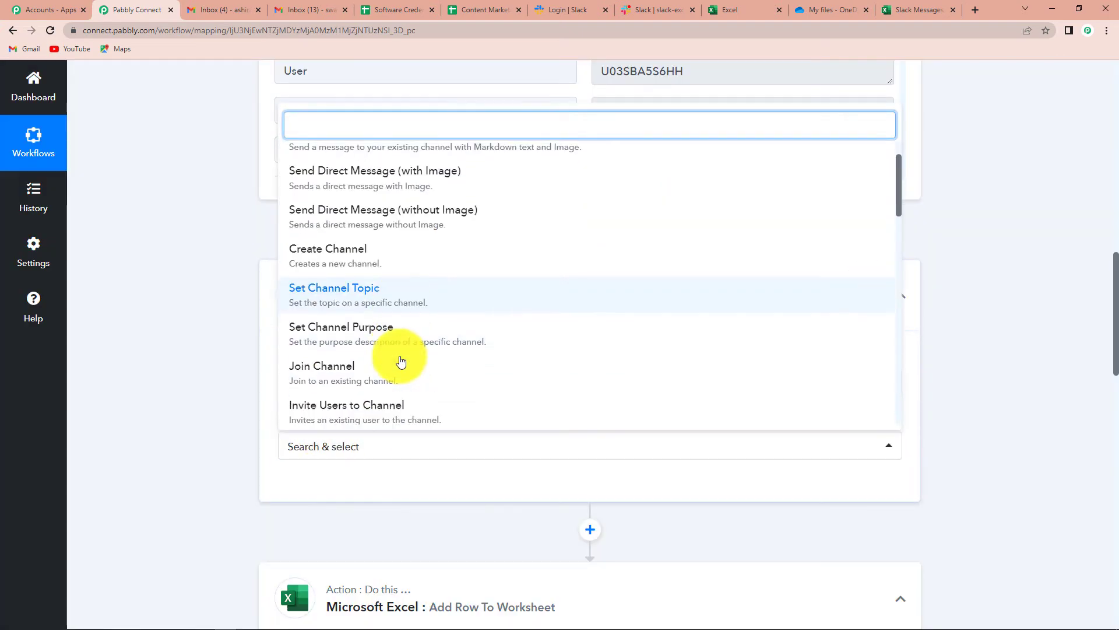
scroll(401, 361, "down", 7)
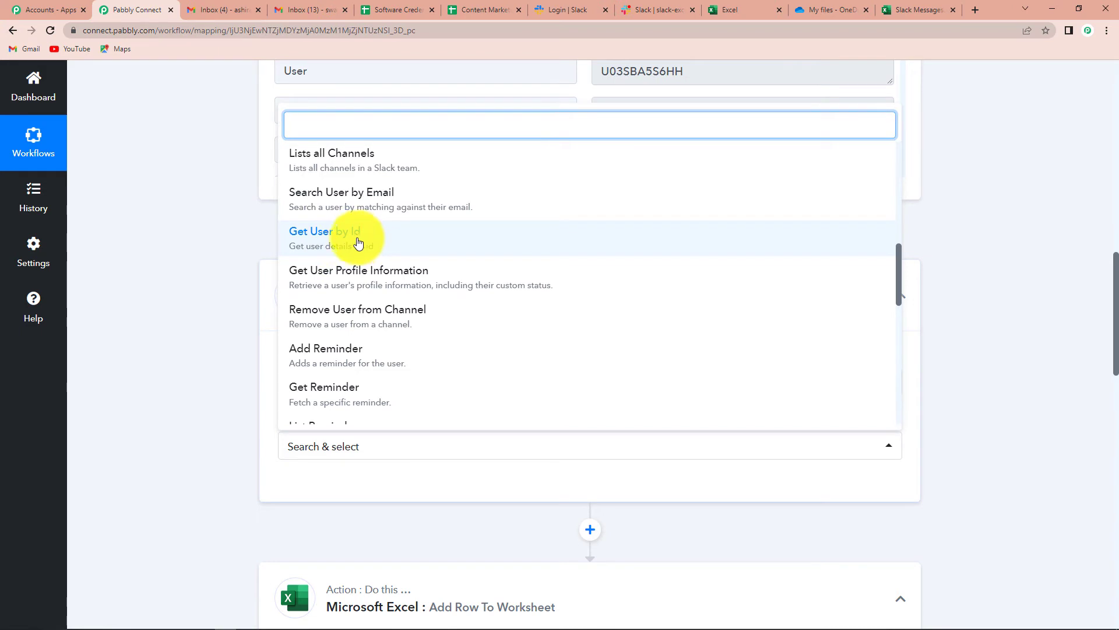
left_click(327, 236)
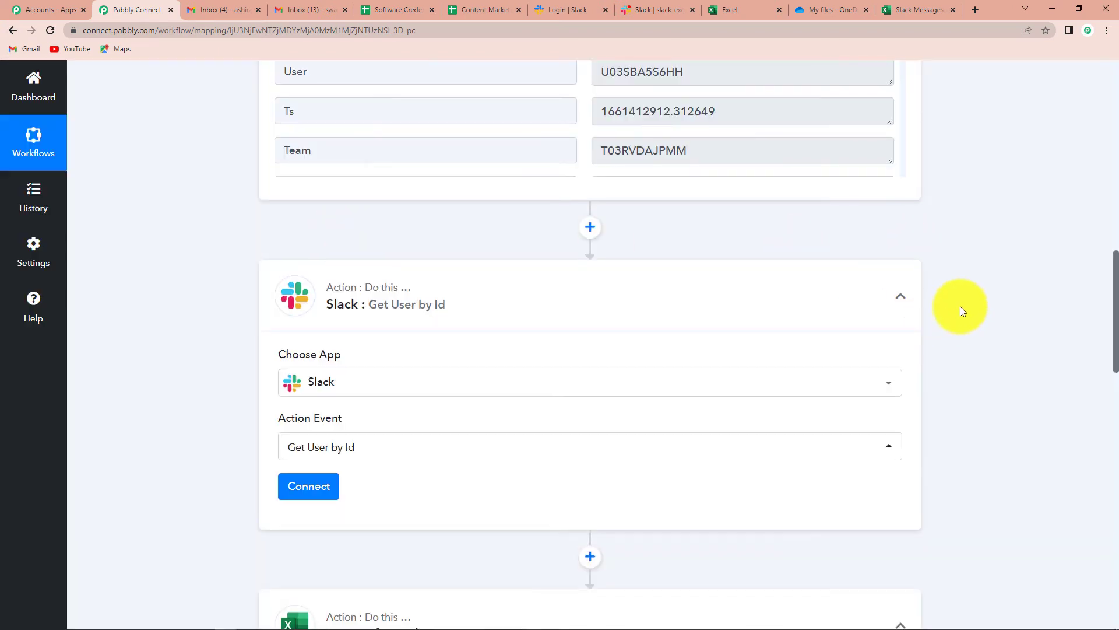
- Examine the User field and its ID value in the Slack trigger response
scroll(960, 306, "up", 5)
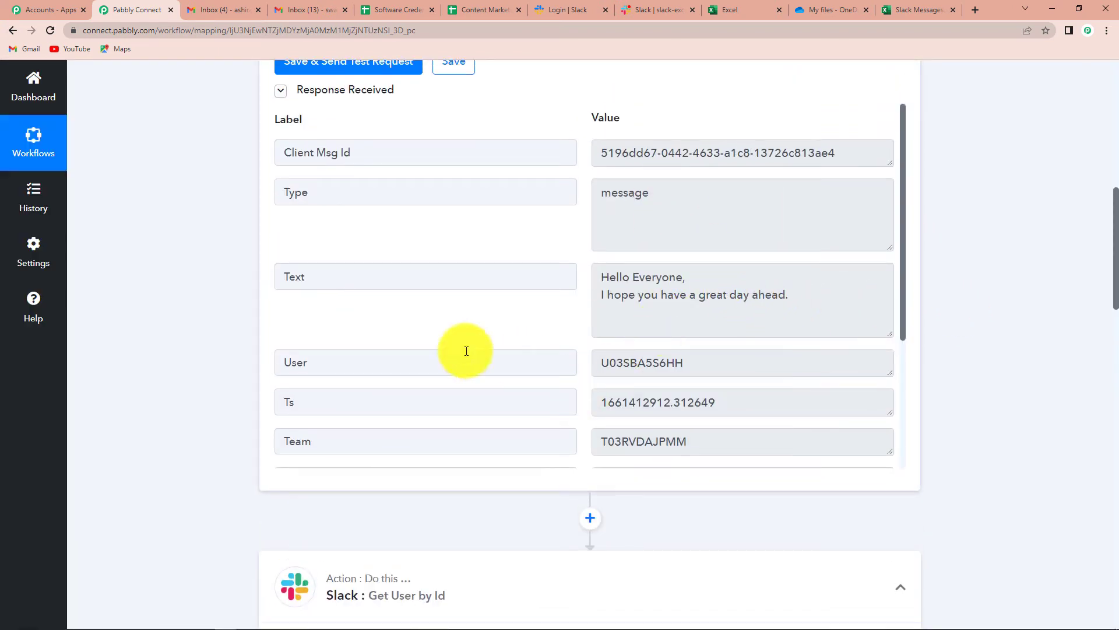
double_click(282, 362)
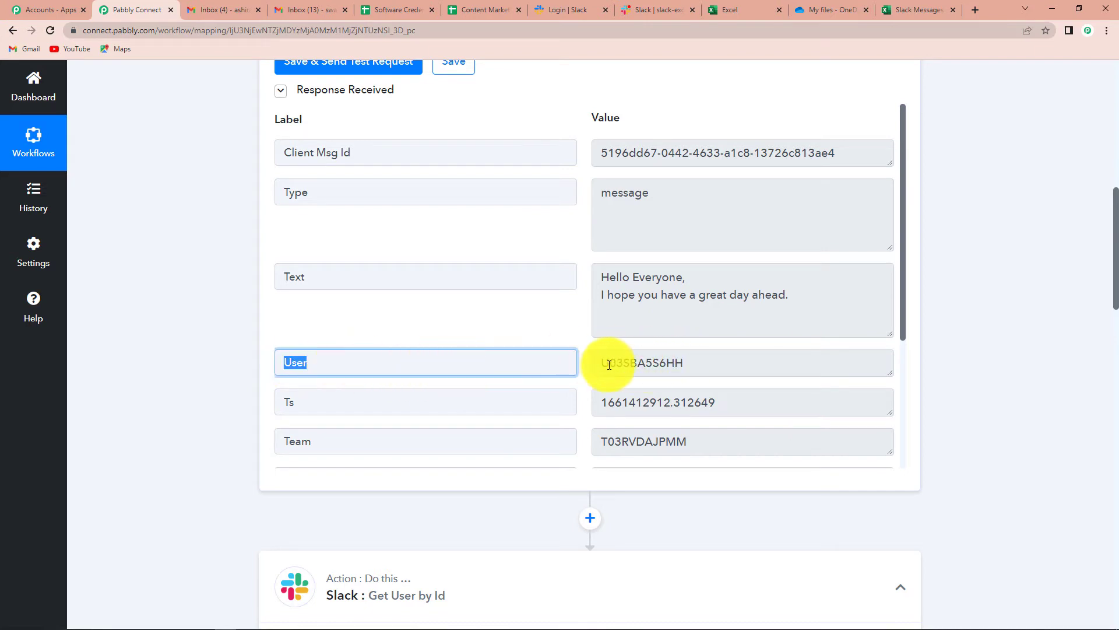
double_click(677, 363)
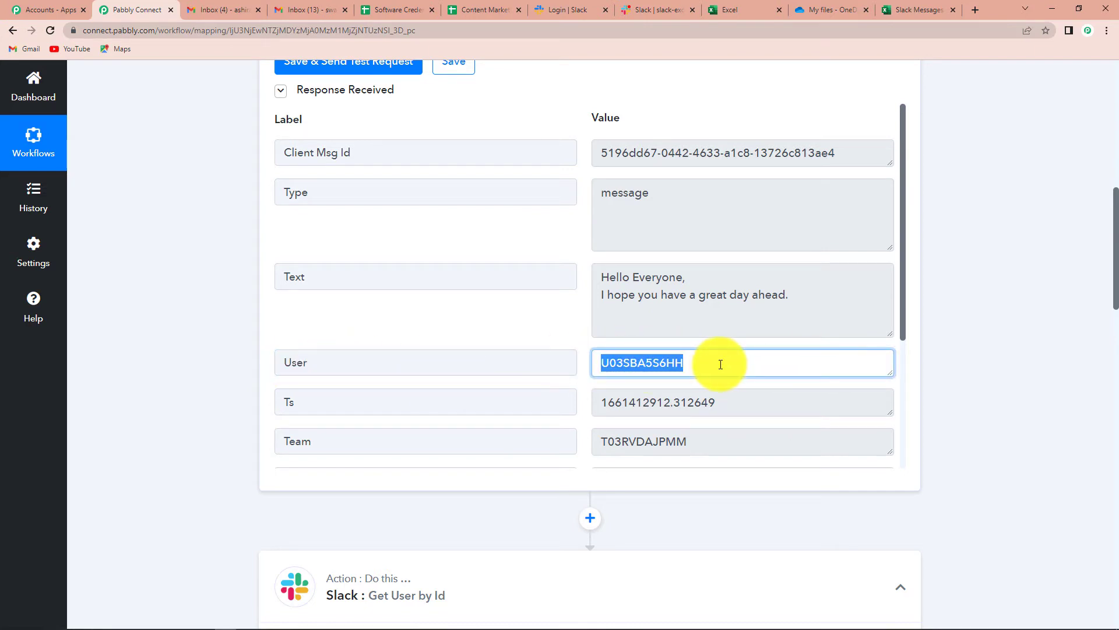
- Connect the Slack Get User by Id action using the existing connection Slack #144
scroll(940, 319, "down", 3)
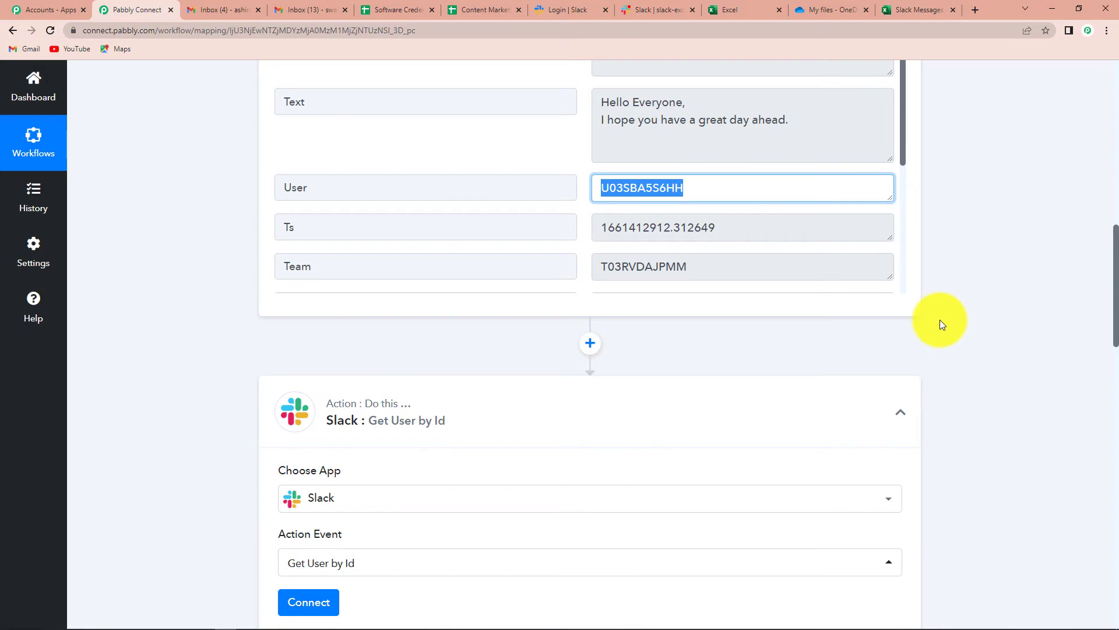
scroll(991, 240, "down", 3)
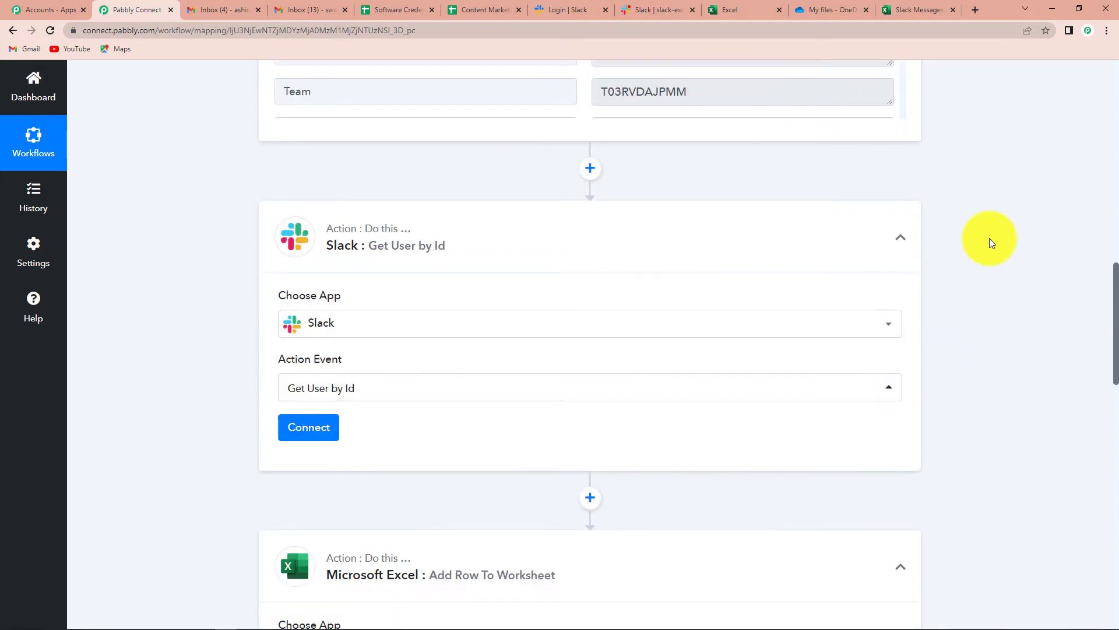
left_click(320, 435)
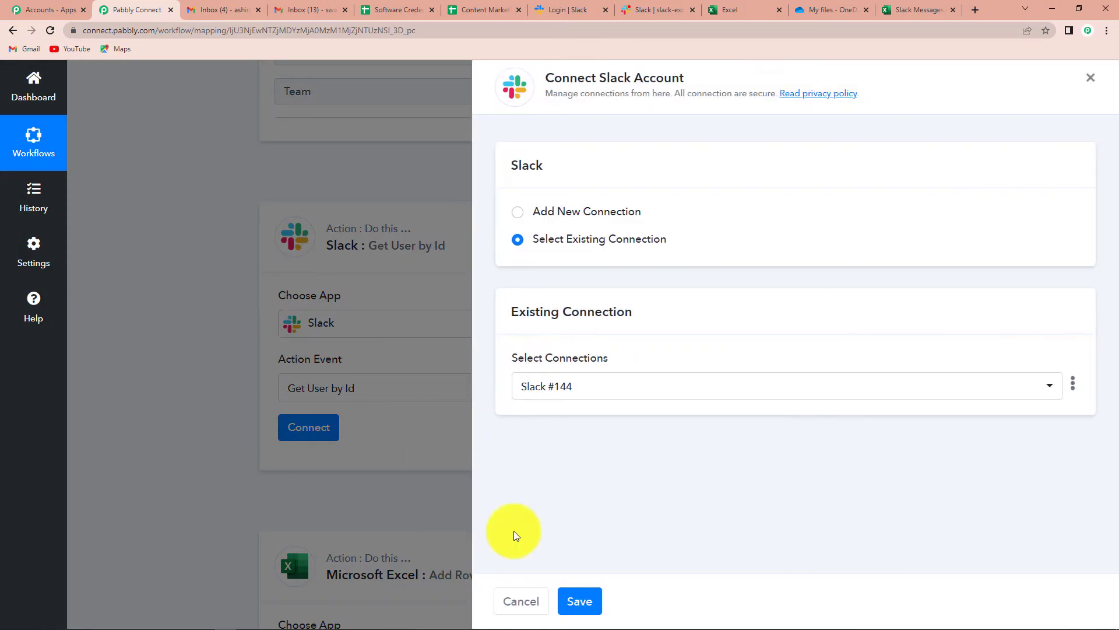
left_click(575, 601)
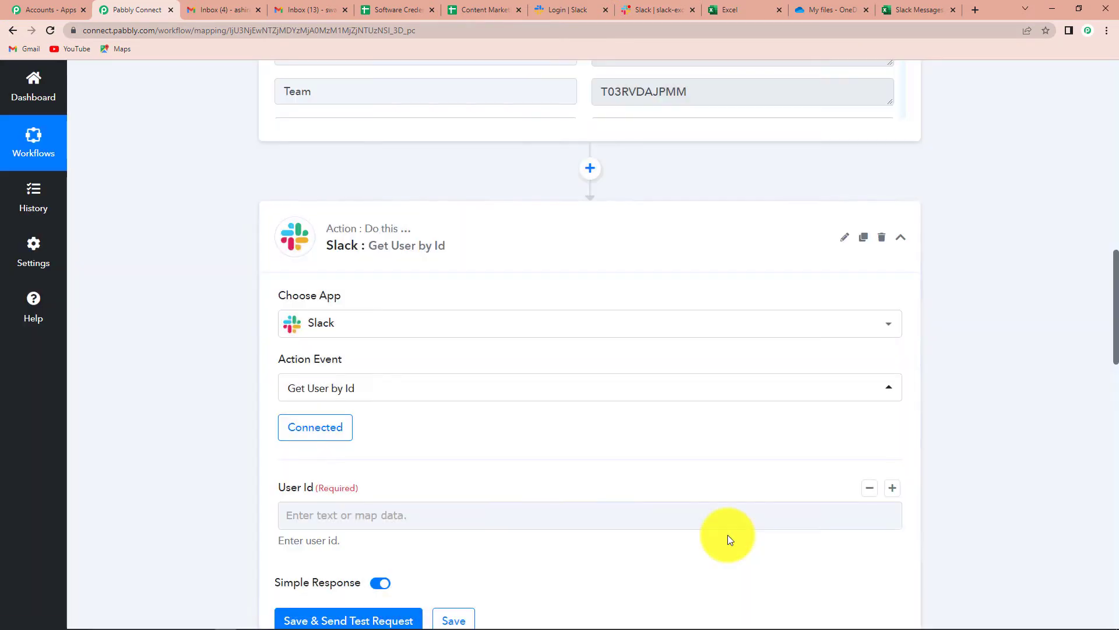
- Map the User Id field to User from the Slack New Message step, then save and send a test request
scroll(343, 303, "down", 4)
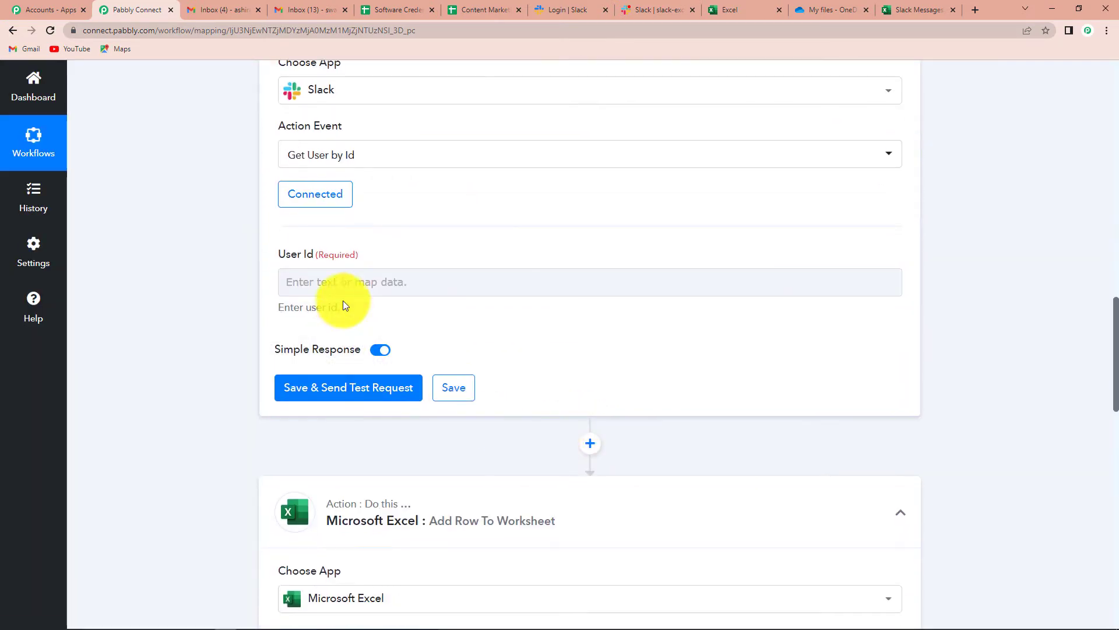
left_click(341, 282)
left_click(380, 404)
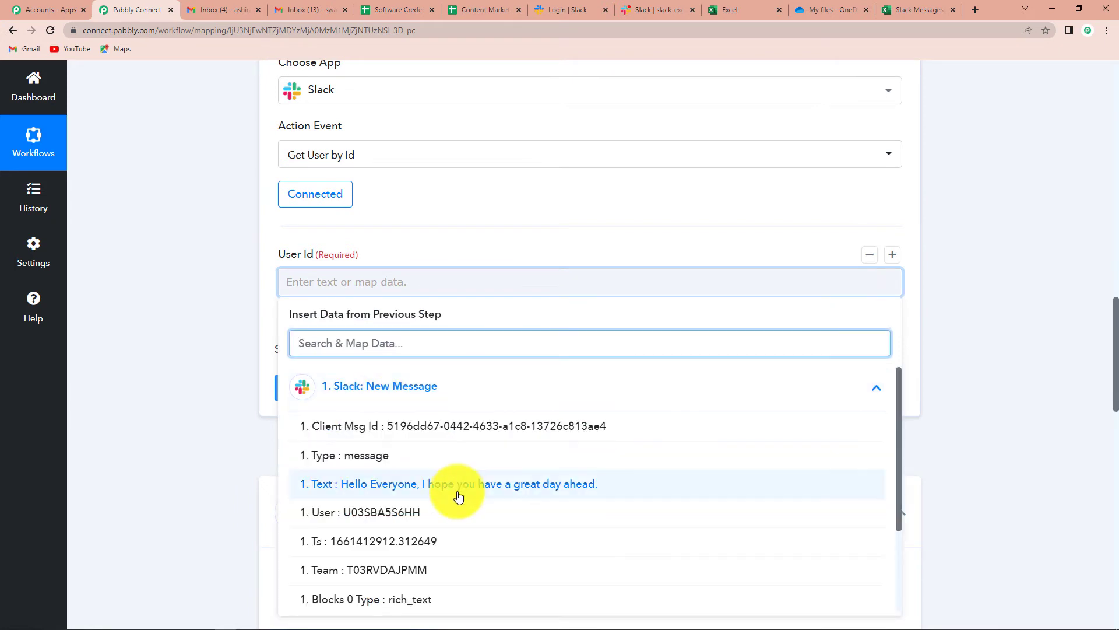
left_click(392, 514)
left_click(167, 380)
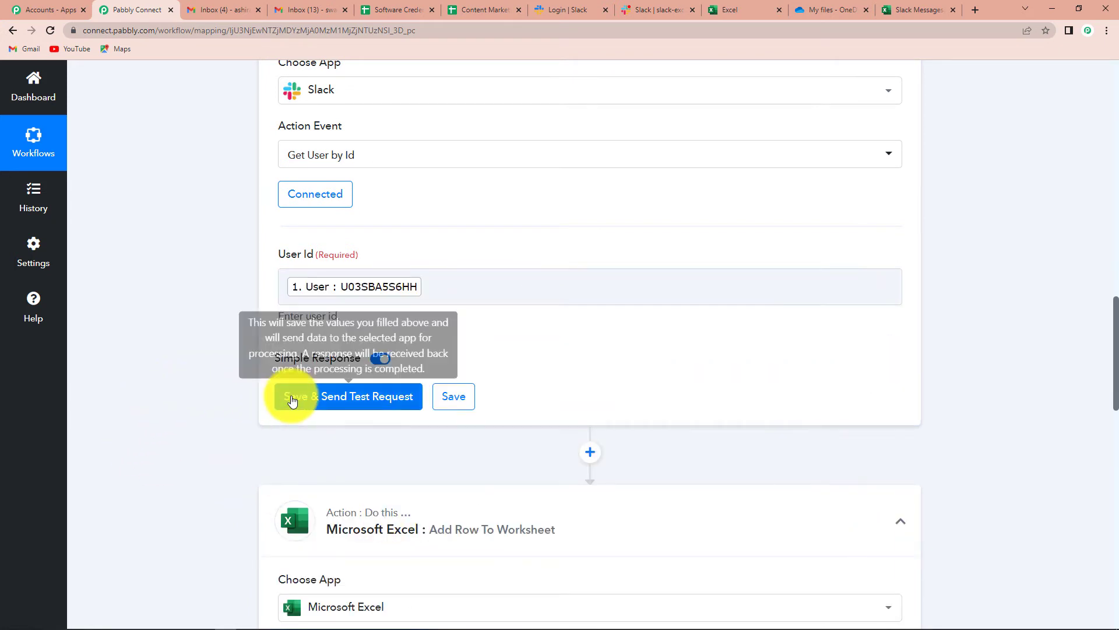
left_click(294, 396)
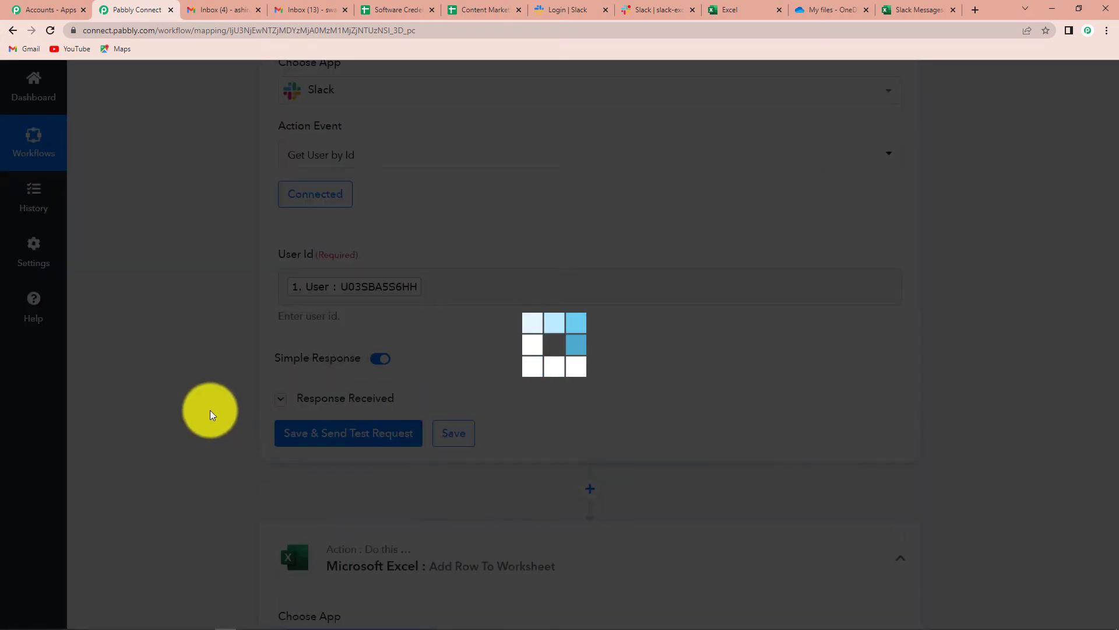
- Examine the User Name, User Real Name and User Profile Email values in the Get User by Id response
scroll(208, 405, "down", 5)
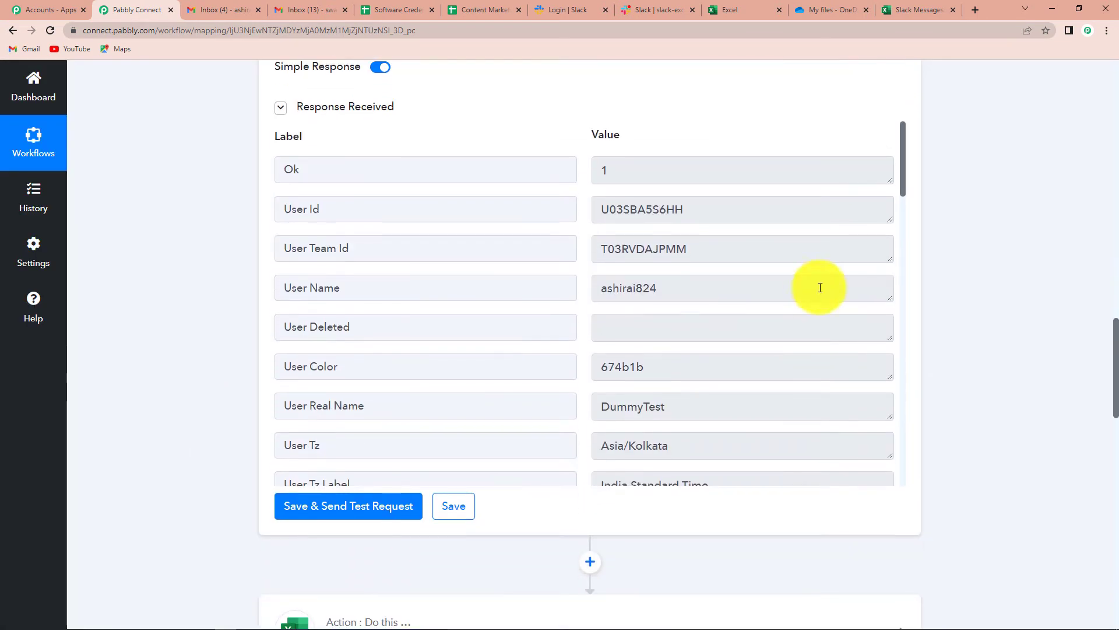
left_click_drag(607, 288, 675, 288)
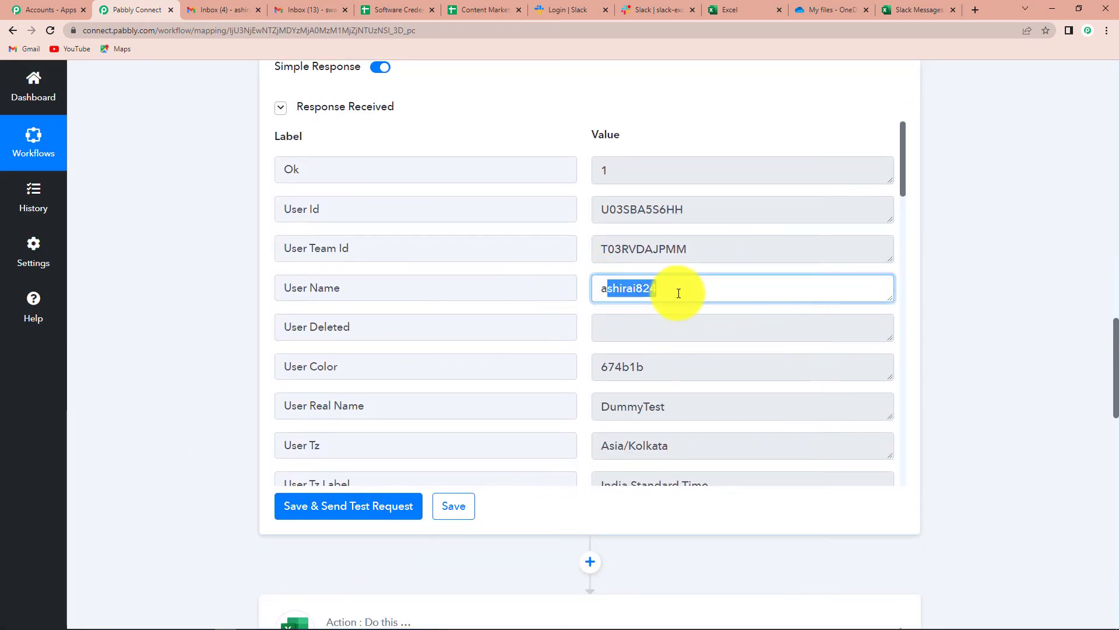
scroll(680, 356, "down", 2)
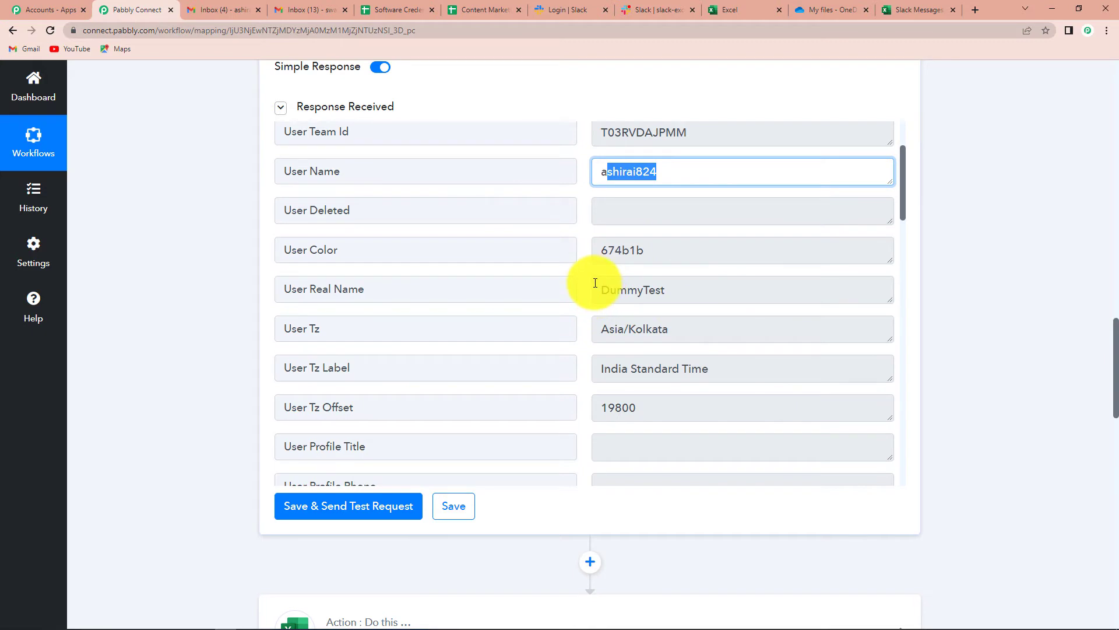
left_click_drag(595, 284, 712, 287)
scroll(703, 338, "down", 9)
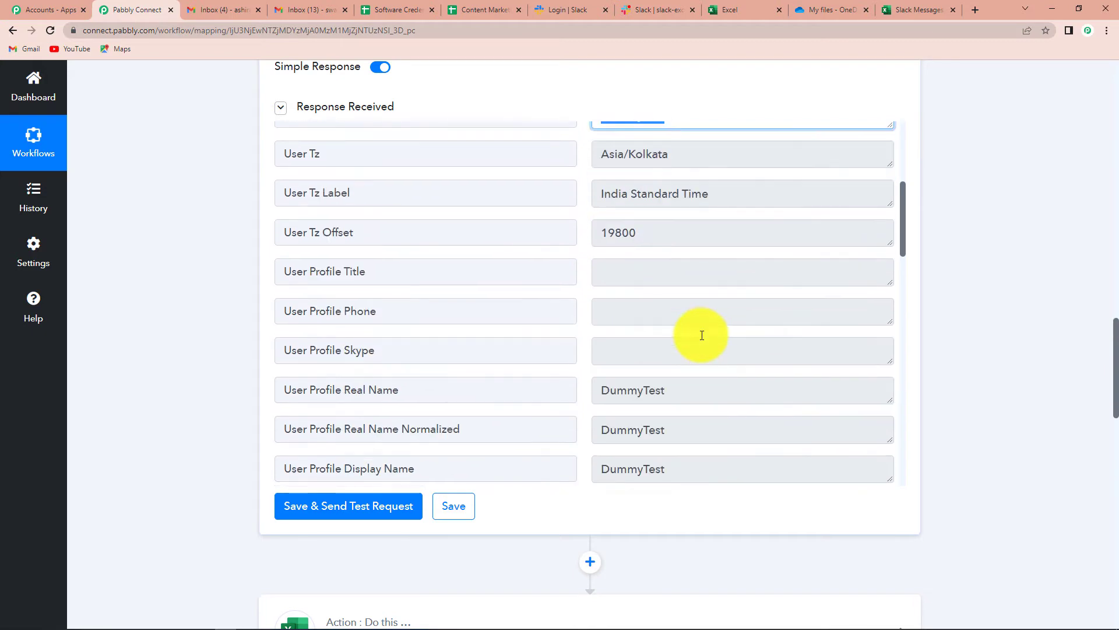
scroll(703, 338, "down", 2)
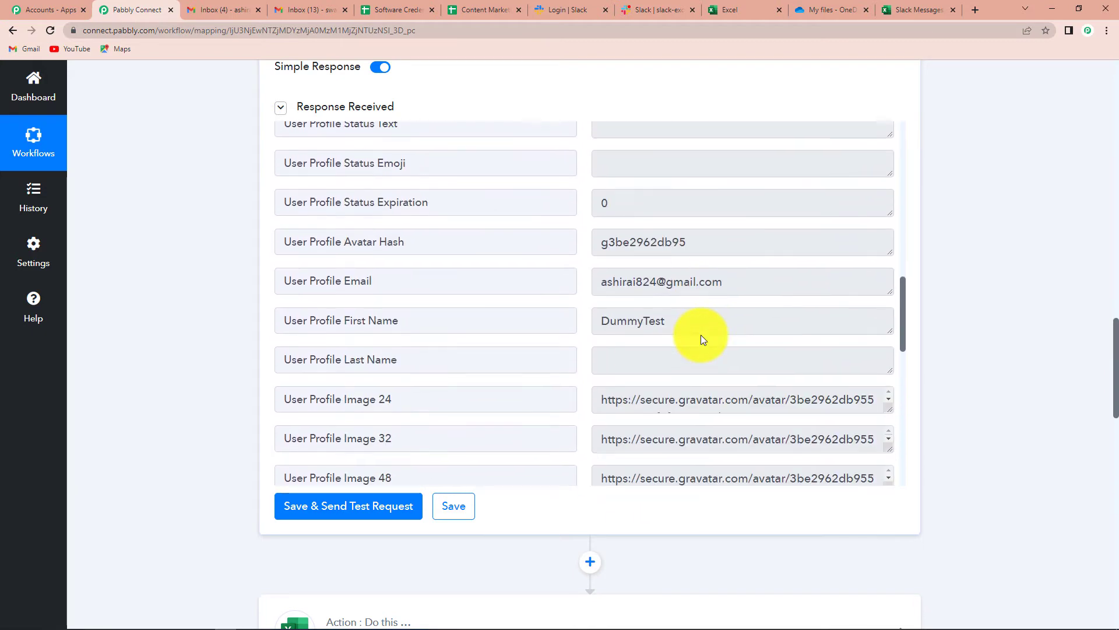
left_click_drag(597, 278, 745, 278)
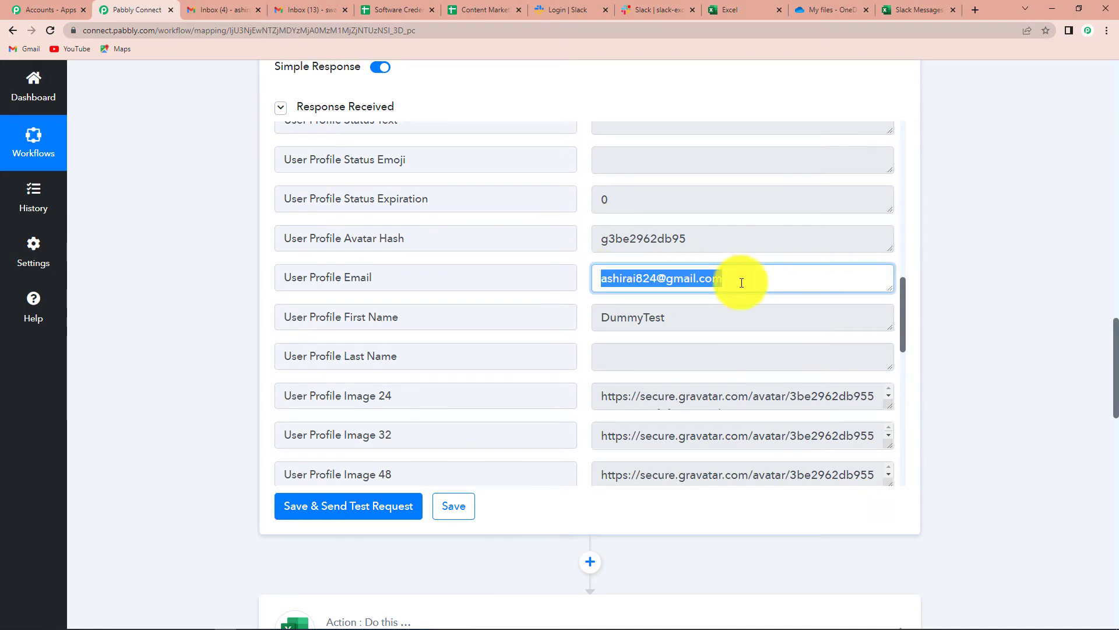
left_click(986, 281)
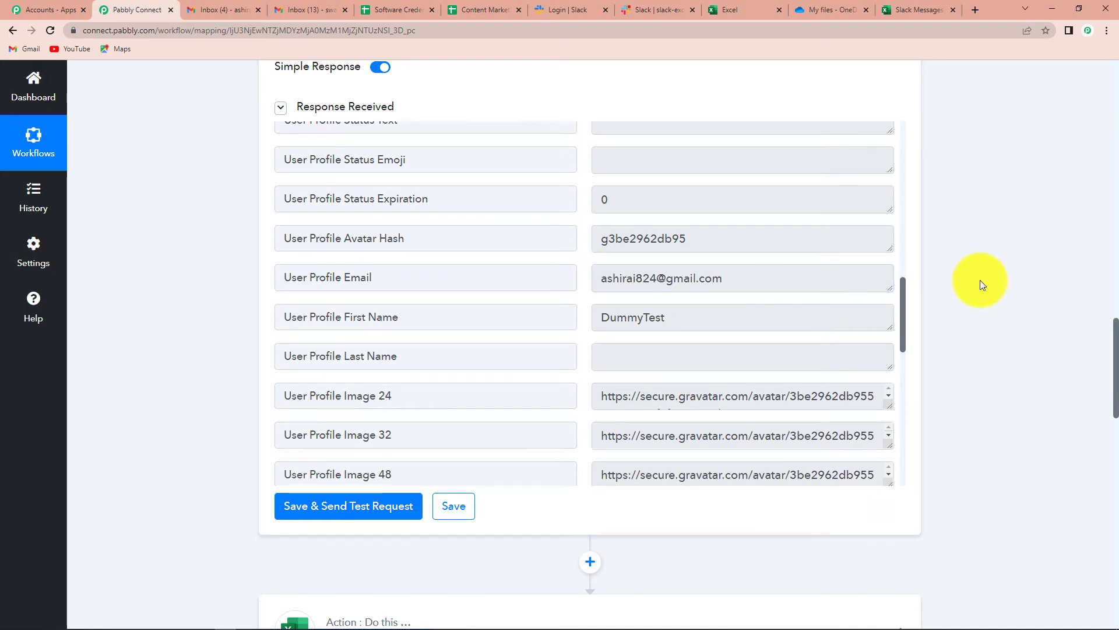
- Save the Microsoft Excel action's connection with the existing connection Microsoft Excel #44
scroll(970, 278, "down", 5)
scroll(970, 278, "down", 5)
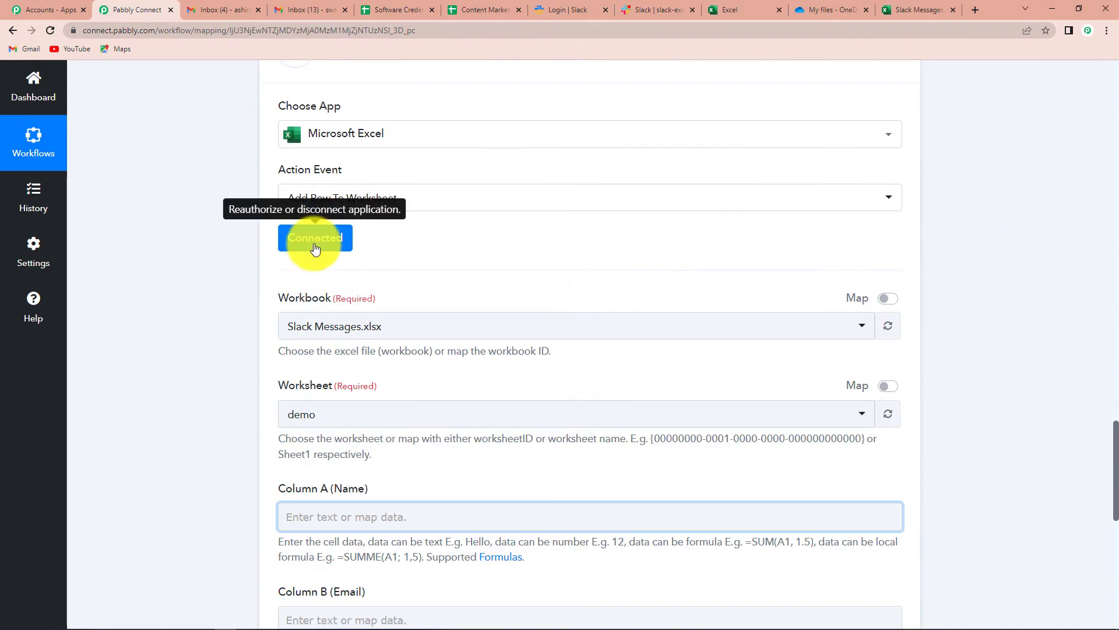
left_click(326, 244)
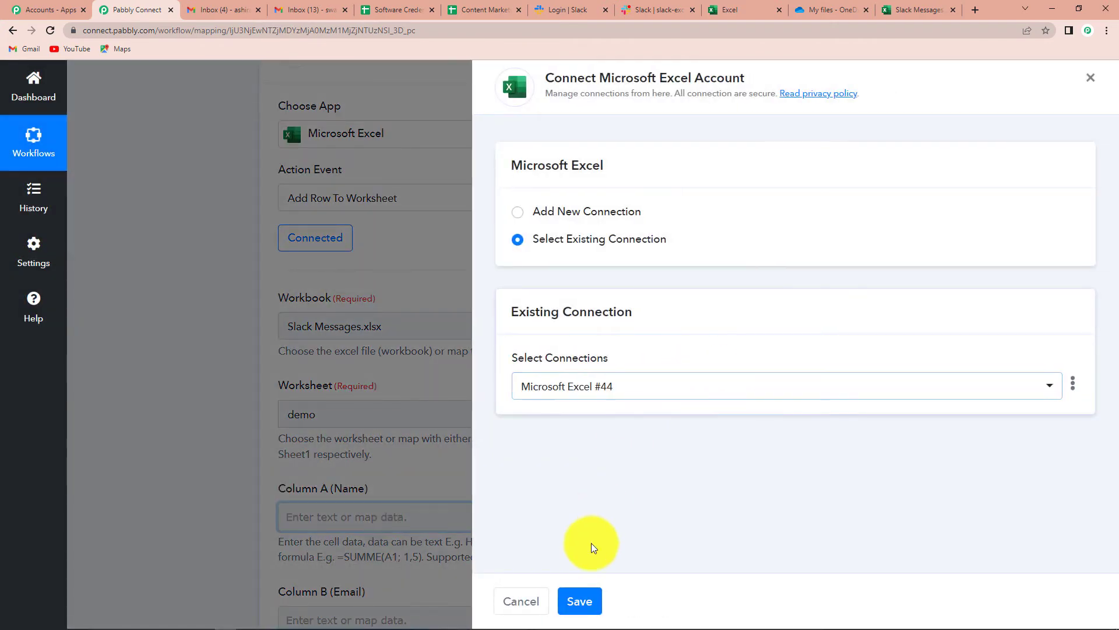
left_click(577, 602)
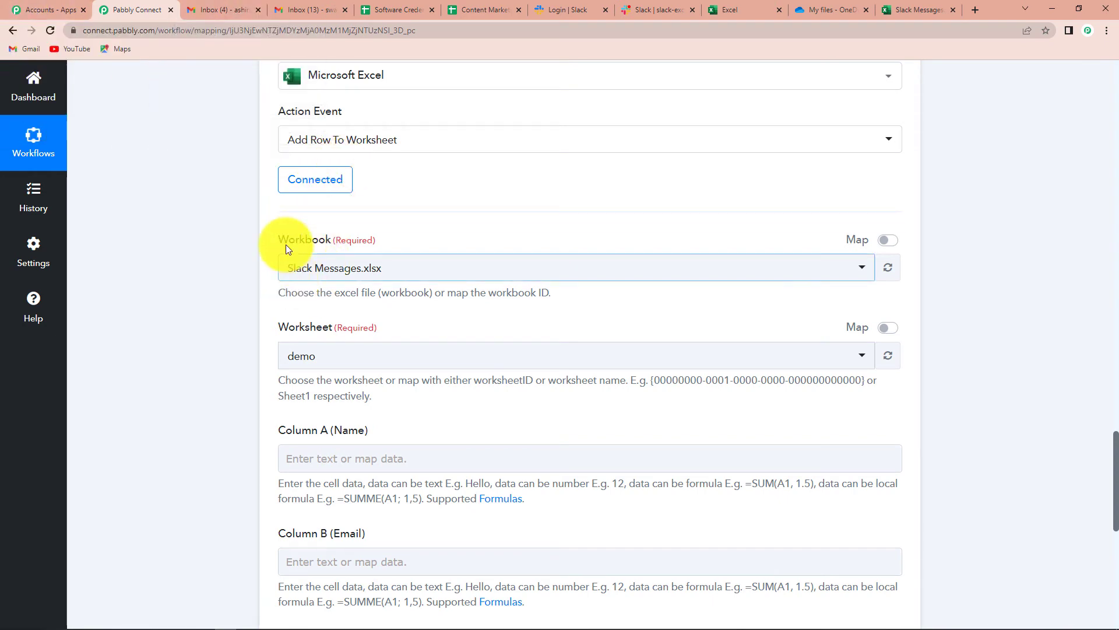
- Map Column A (Name) of the Excel action to User Name from the Get User by Id step
scroll(368, 283, "down", 3)
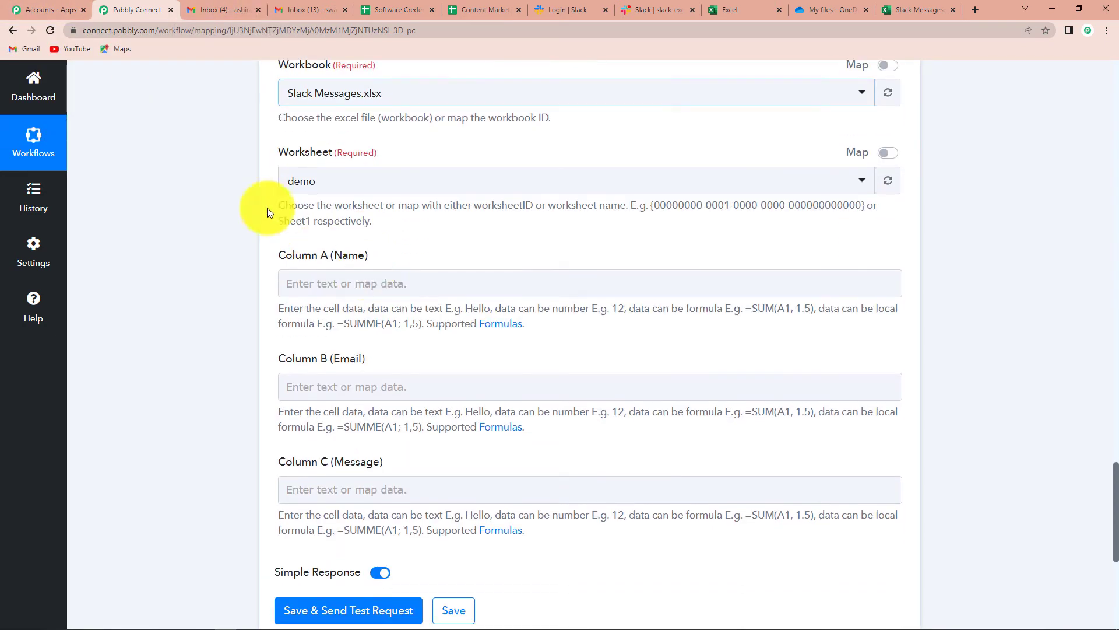
left_click(305, 283)
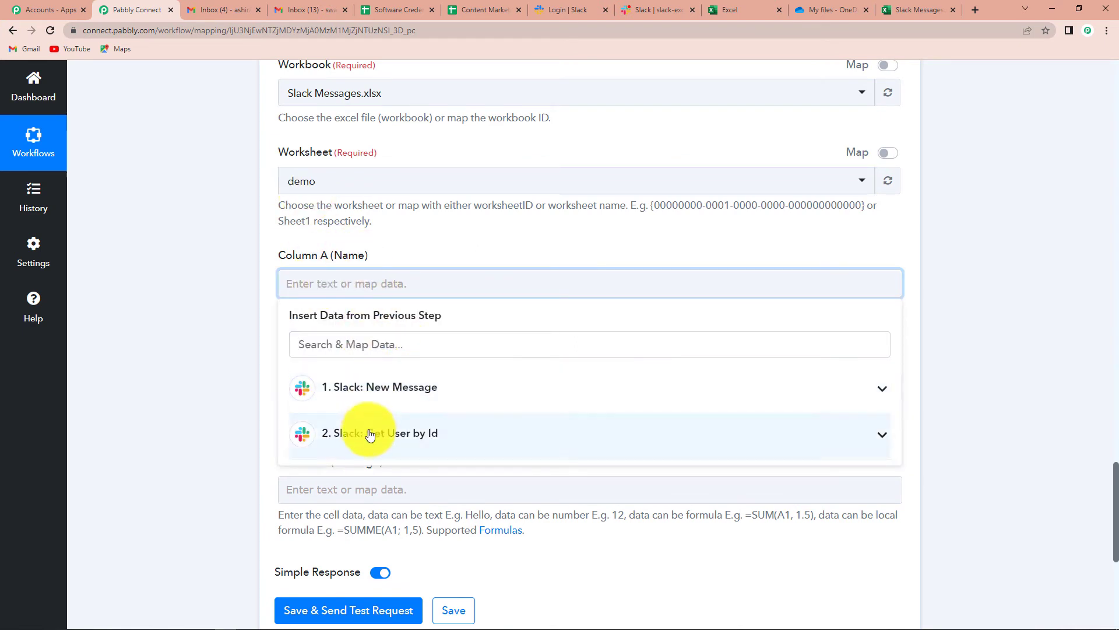
left_click(373, 435)
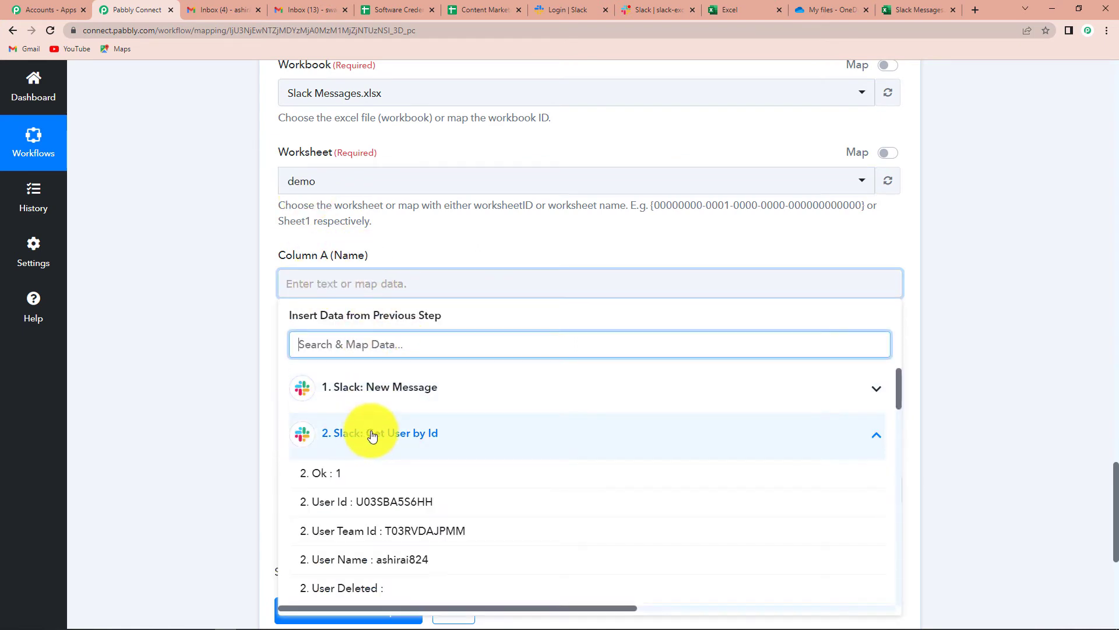
scroll(439, 493, "down", 1)
left_click(425, 503)
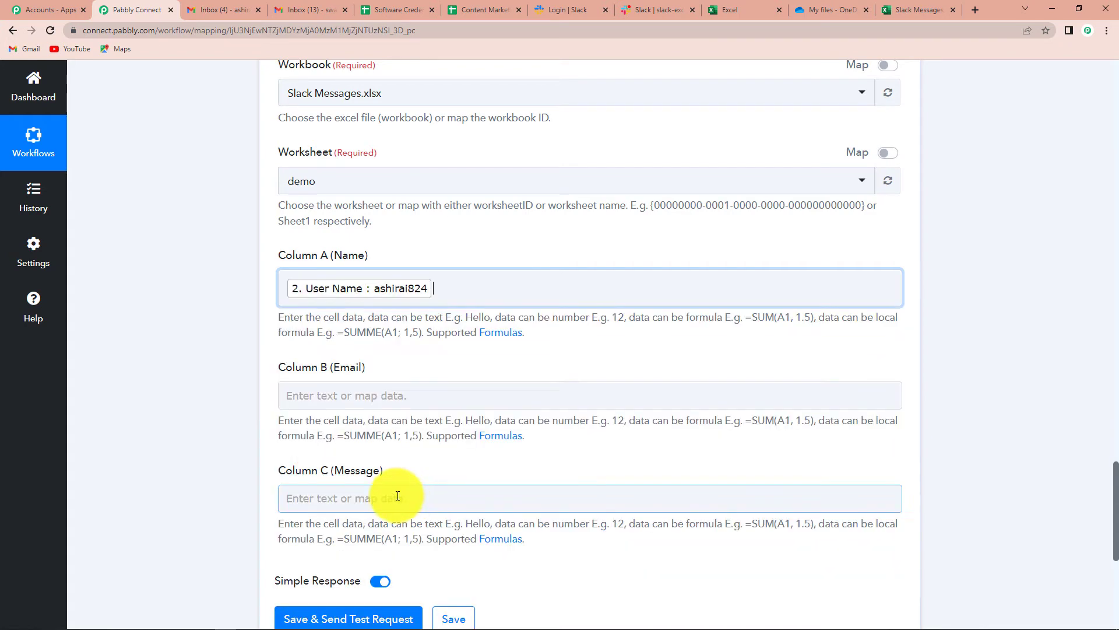
left_click(195, 315)
- Map Column B (Email) to User Profile Email from the Get User by Id step
scroll(194, 315, "down", 2)
left_click(370, 279)
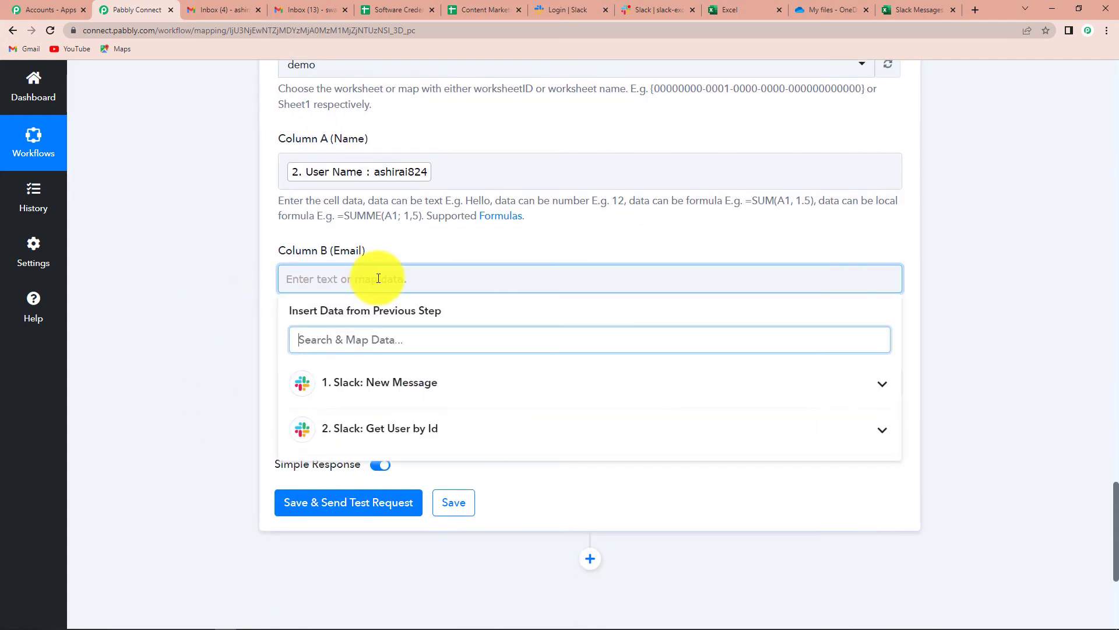
left_click(424, 431)
scroll(469, 440, "down", 6)
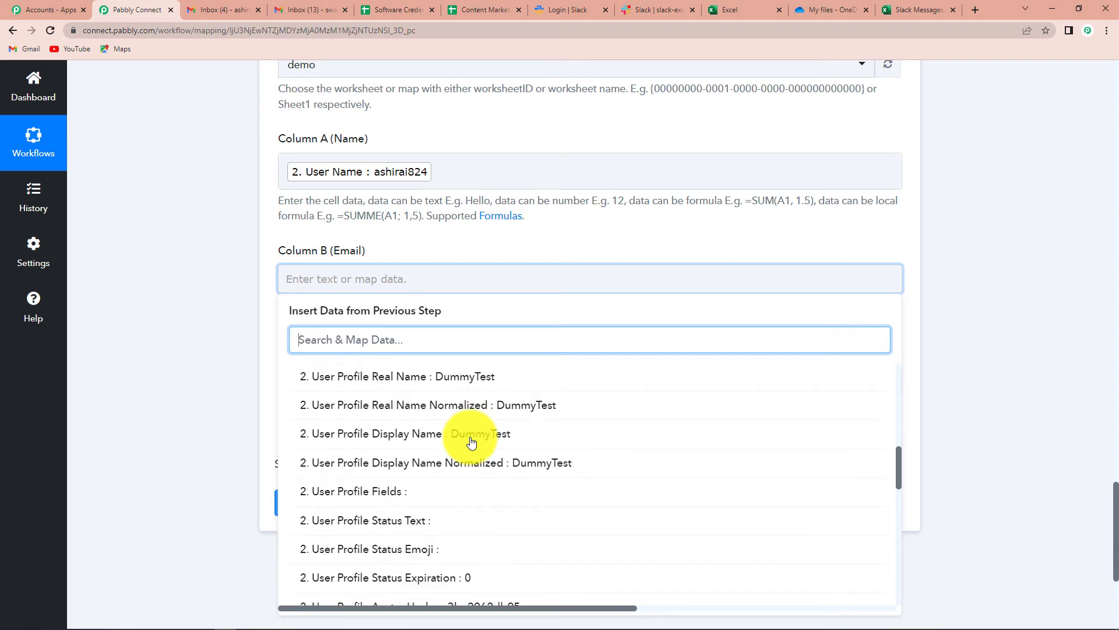
scroll(472, 441, "down", 4)
left_click(457, 407)
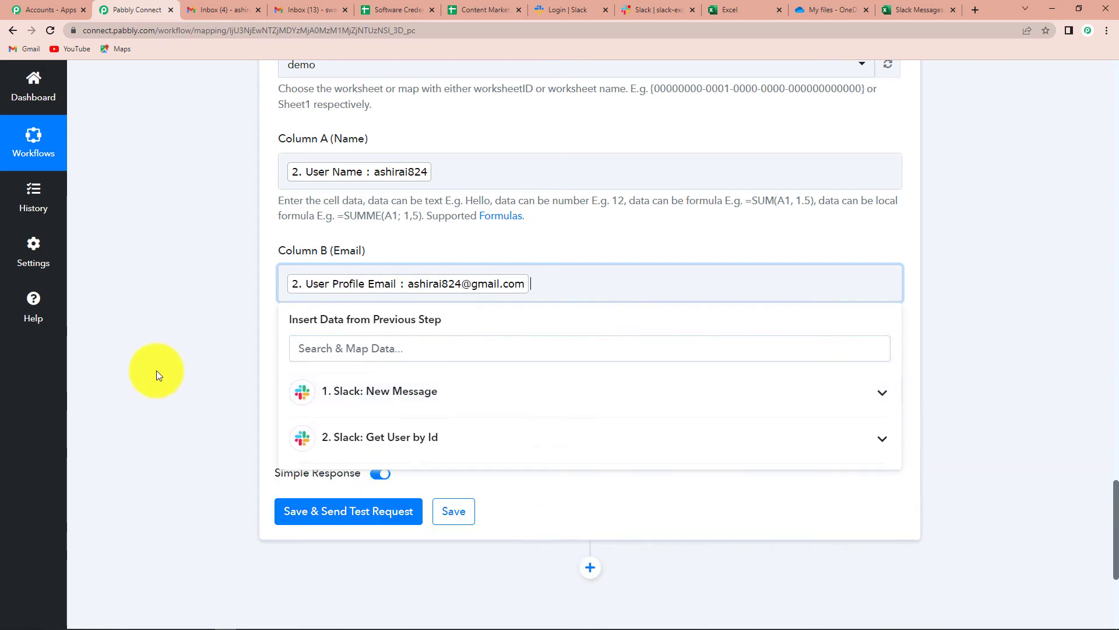
left_click(168, 351)
- Map Column C (Message) to Text from the Slack New Message step, then save and send a test request
scroll(168, 352, "down", 1)
left_click(327, 332)
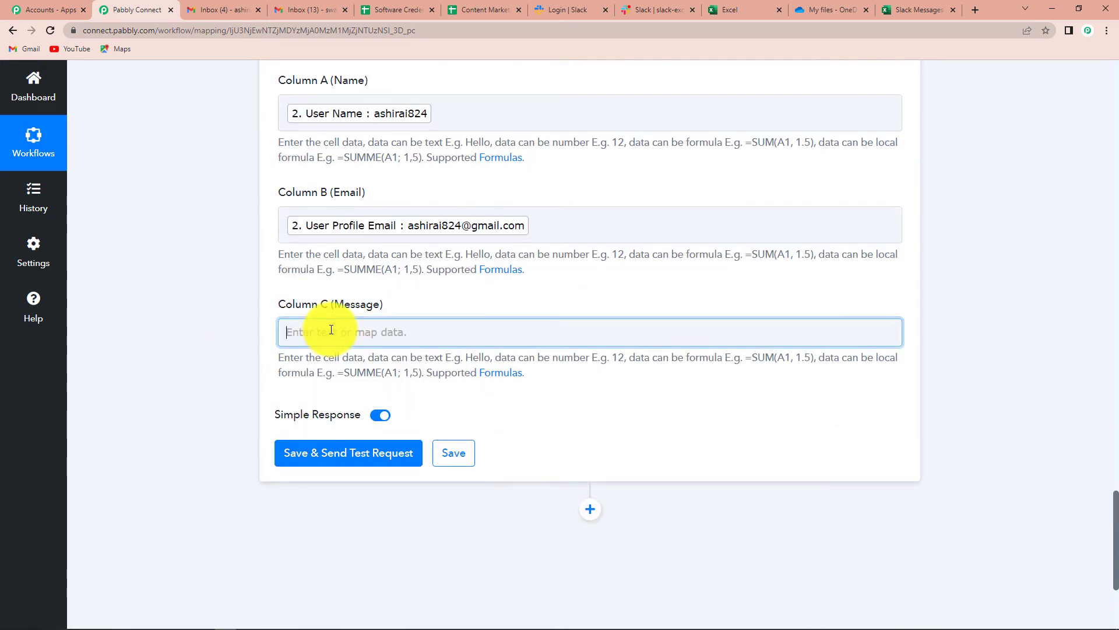
left_click(411, 437)
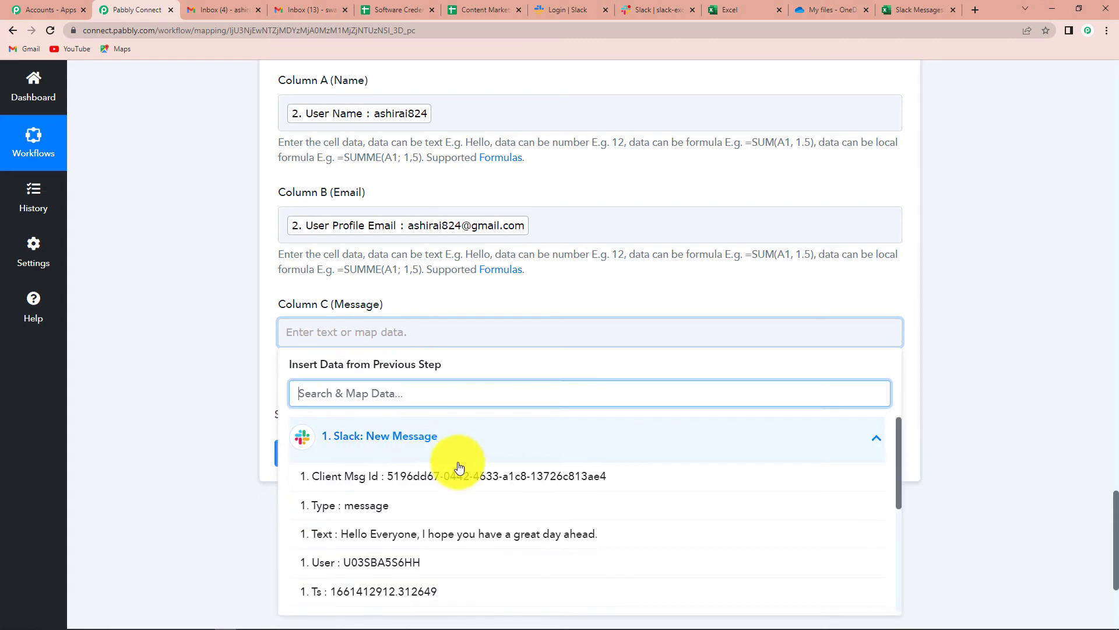
left_click(400, 534)
left_click(162, 333)
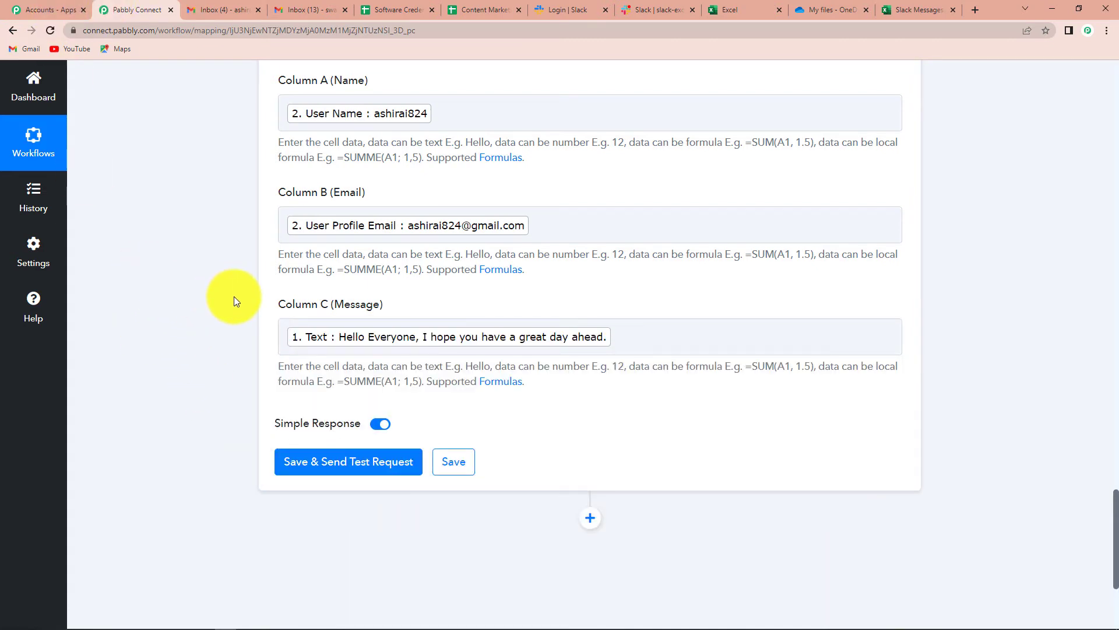
left_click(330, 466)
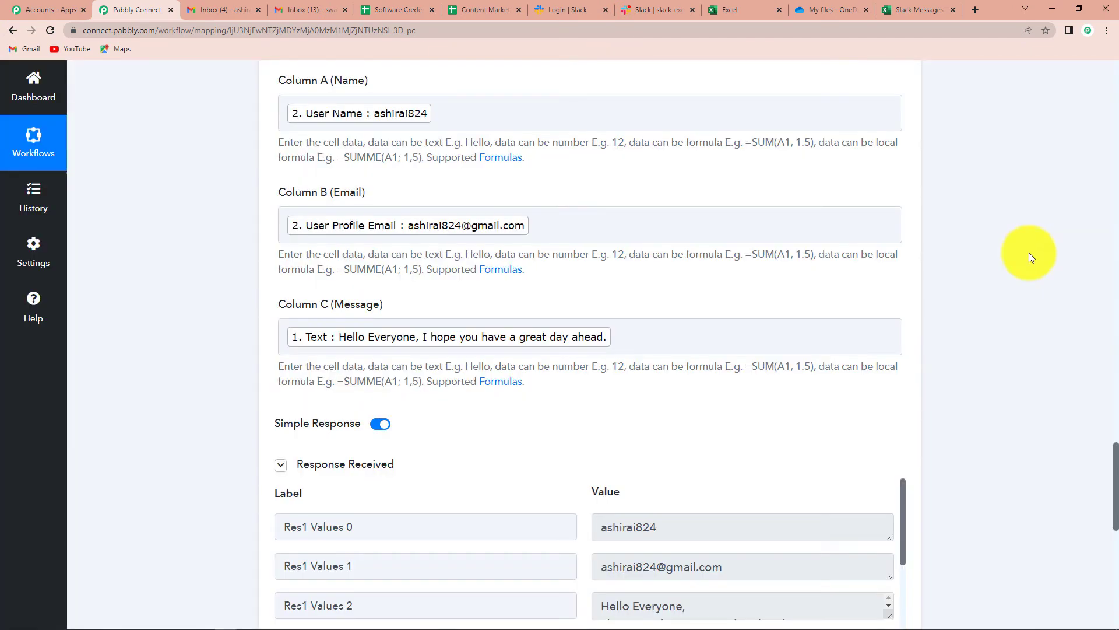
- Review the values in the Excel action's response, then switch to the Slack Messages workbook in Excel and reload it
scroll(1019, 252, "down", 4)
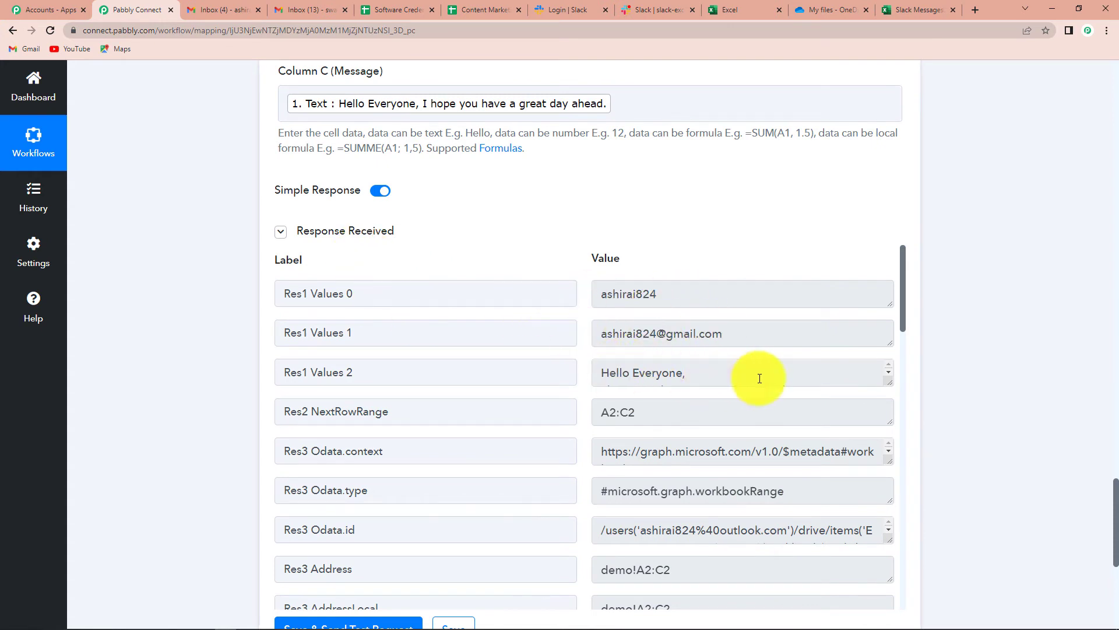
left_click(885, 382)
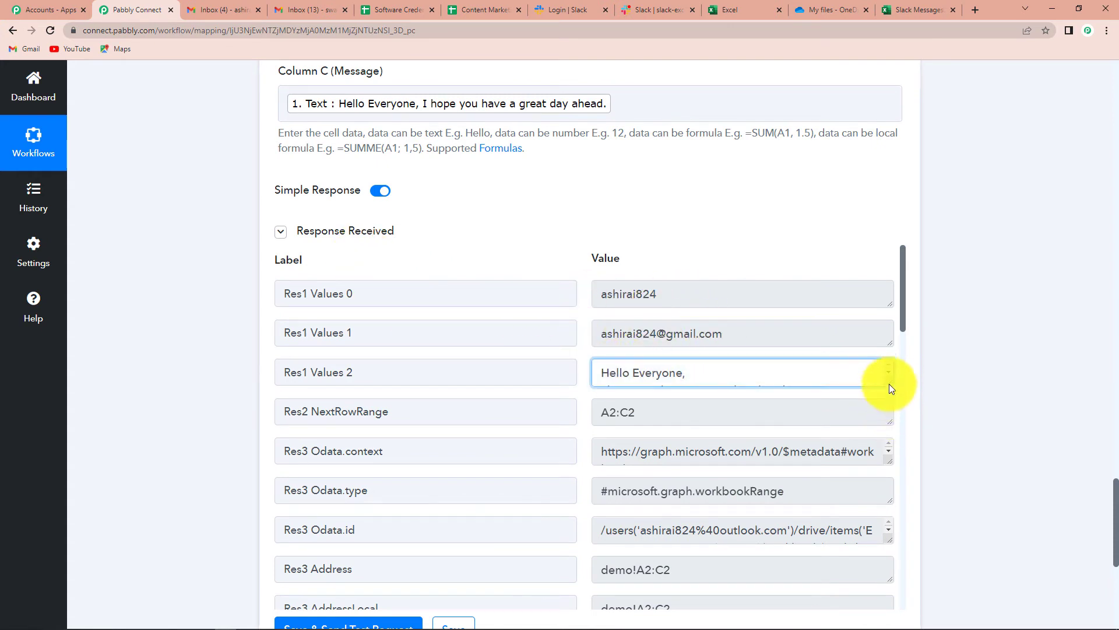
left_click(908, 7)
left_click(50, 30)
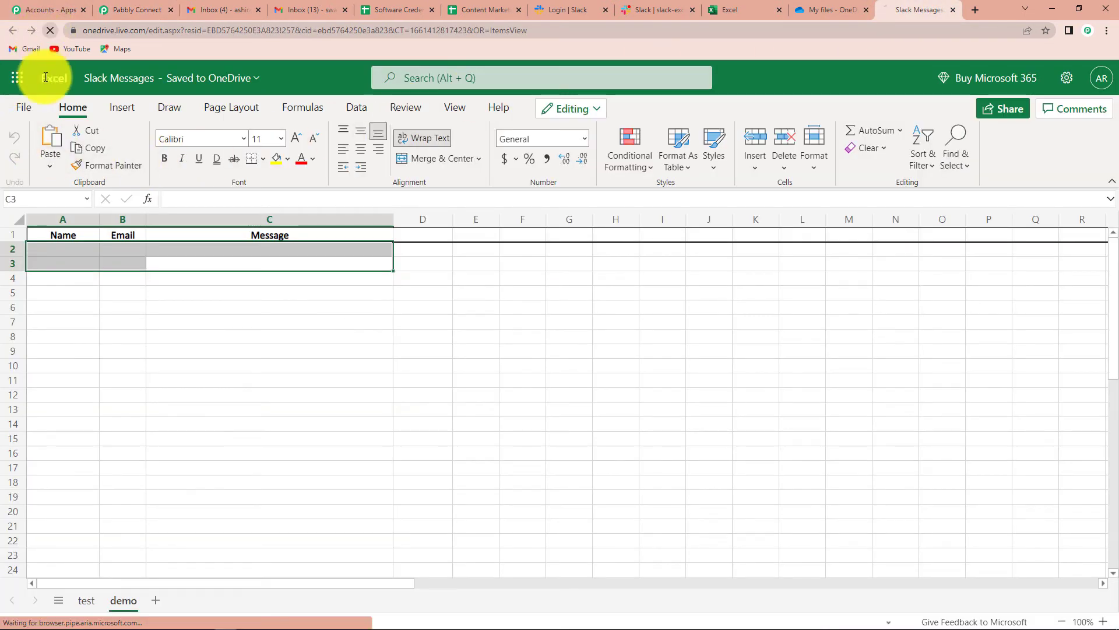
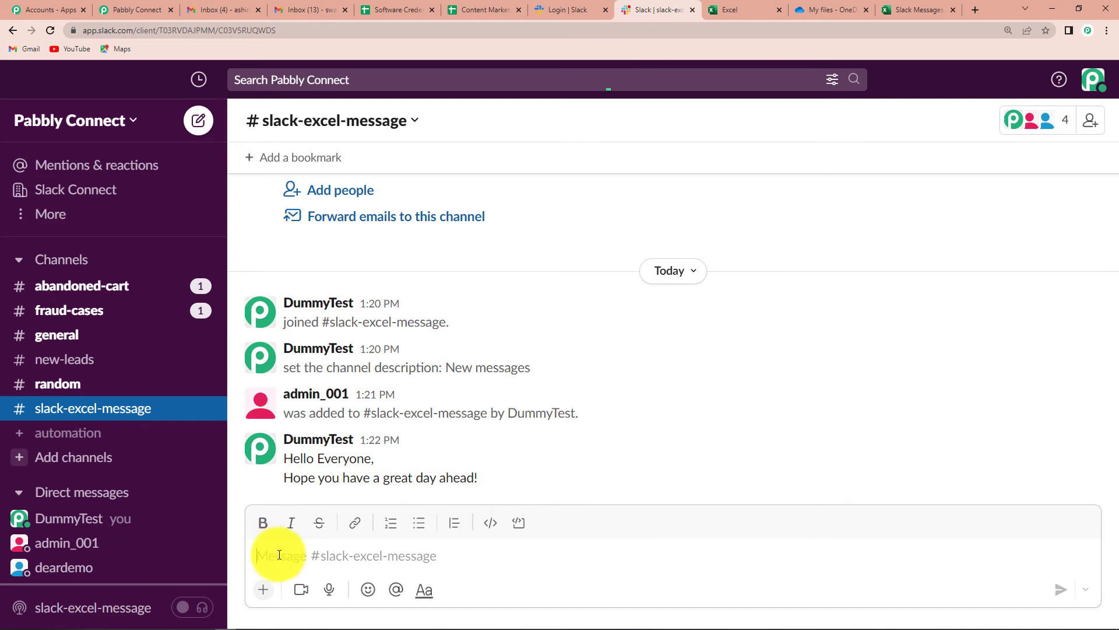
- Post "Hello Team," and, on a new line, "We have been given the permission to go ahead with this project. Congratulations" in the slack-excel-message channel
type("Hel")
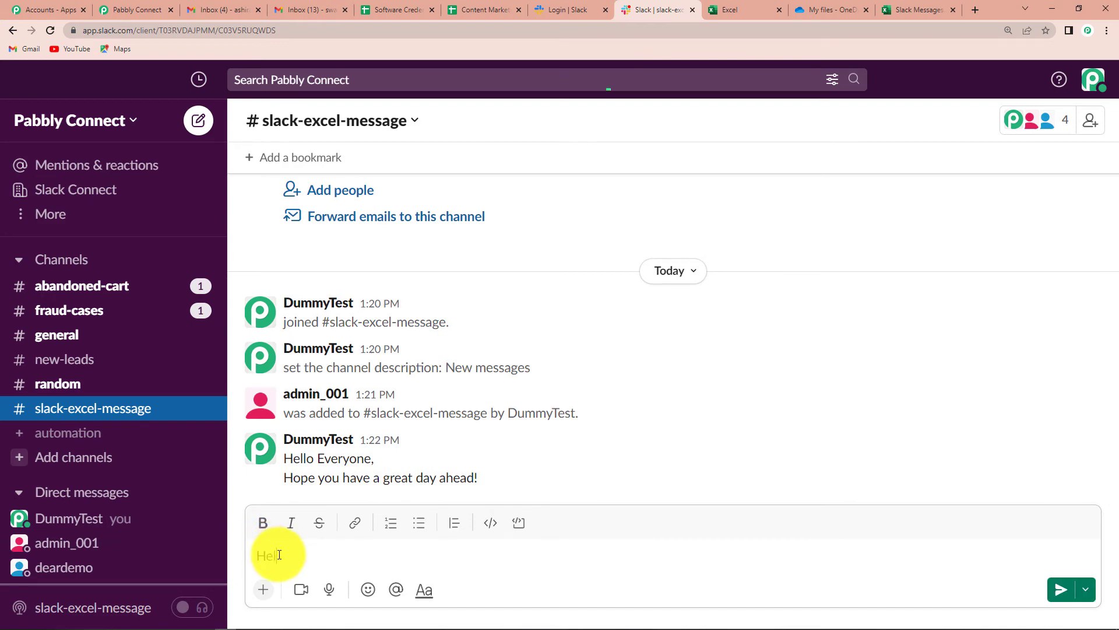
type("lo Team,")
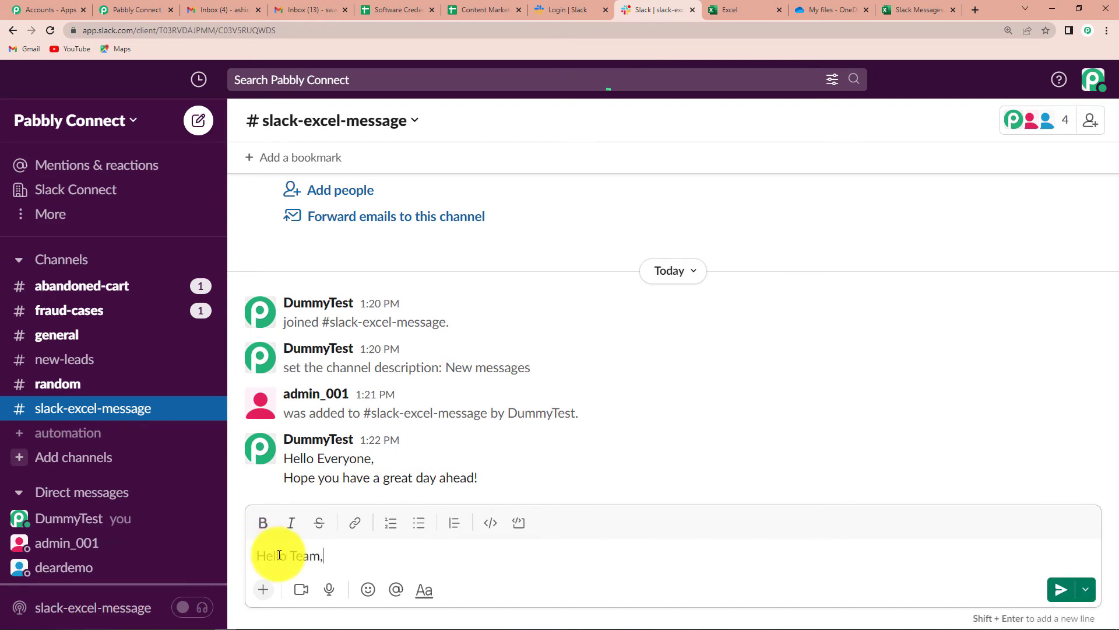
key("shift+Return")
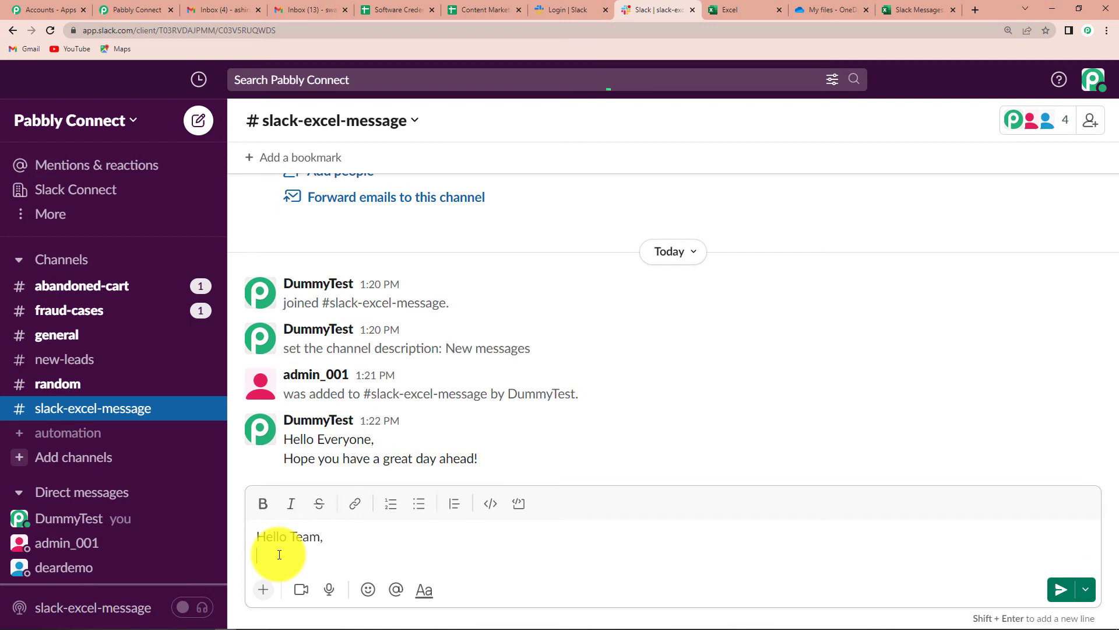
type("We have been given the permsi")
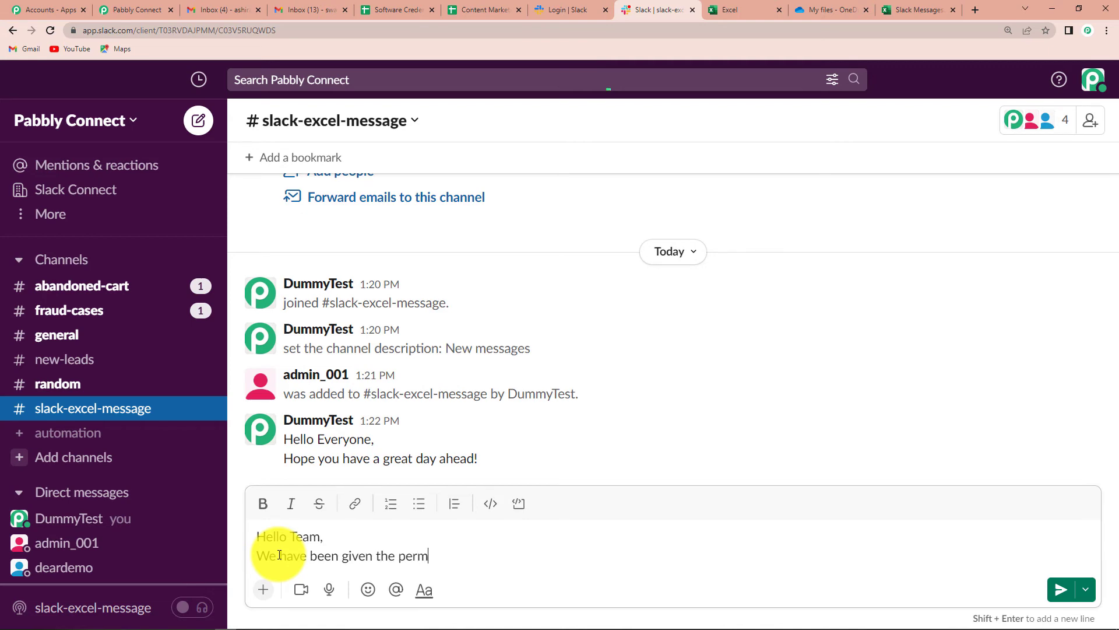
key("BackSpace")
type("sion to")
key("BackSpace")
key("BackSpace")
key("BackSpace")
key("BackSpace")
key("BackSpace")
key("BackSpace")
key("BackSpace")
key("BackSpace")
key("BackSpace")
key("BackSpace")
key("BackSpace")
key("BackSpace")
type("permission to go ahead ")
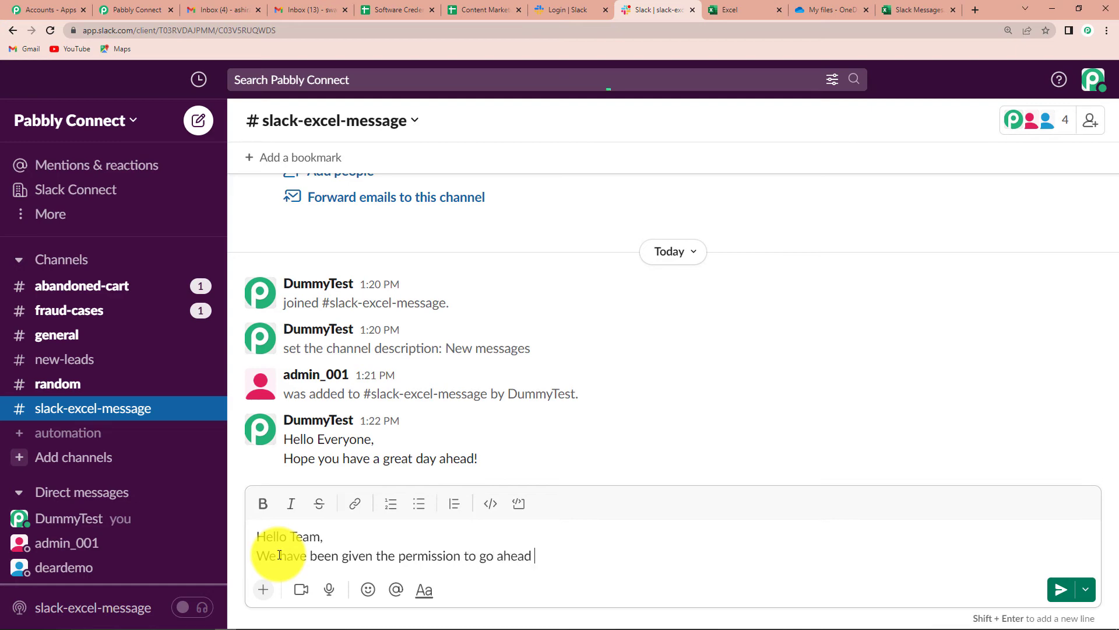
type("with this project.")
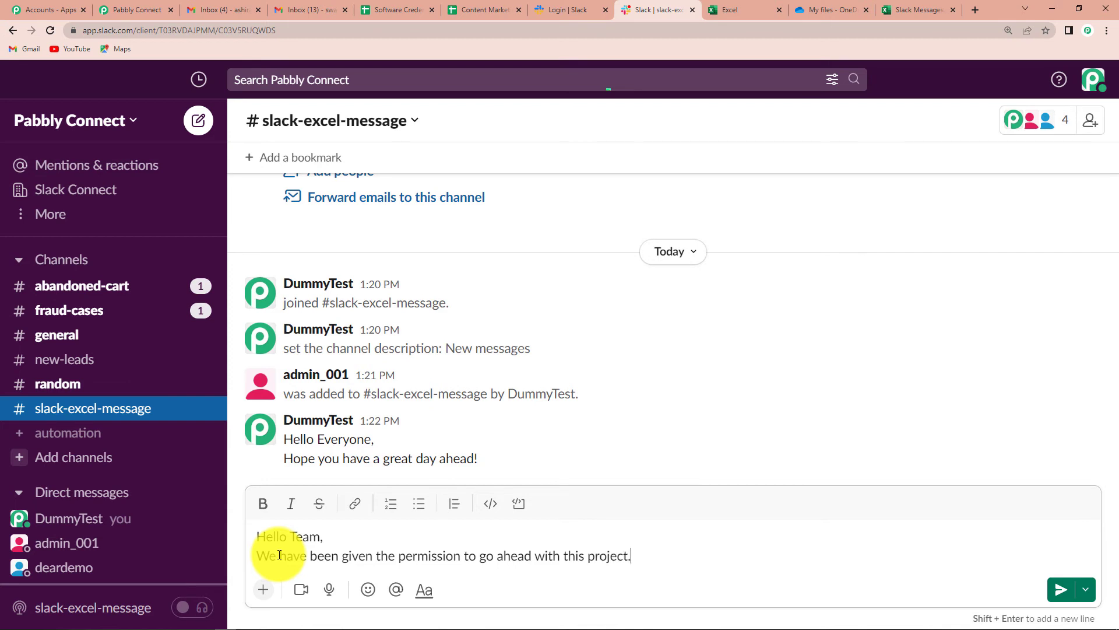
type(" Congratulations")
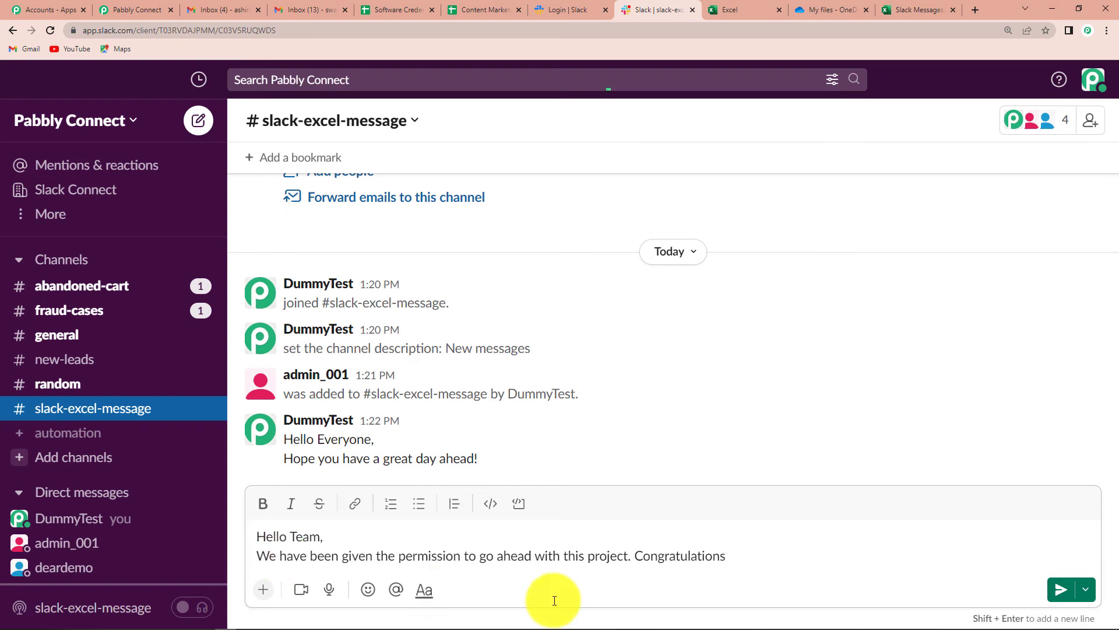
key("Return")
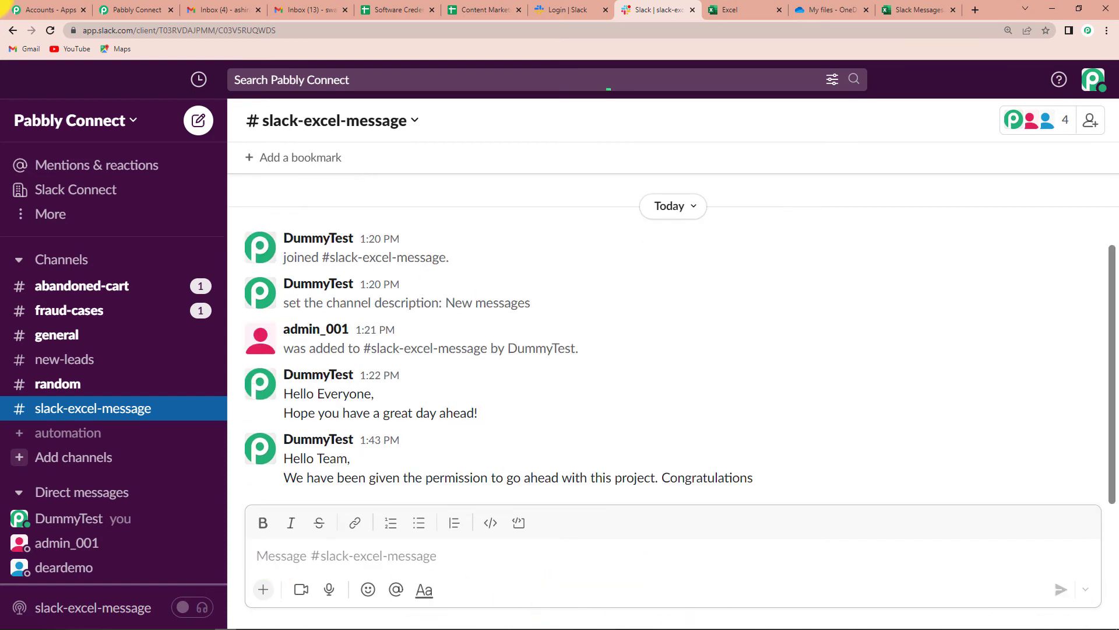
- Switch to the Slack Messages workbook in Excel and reload it to check for the new message's row
left_click(914, 7)
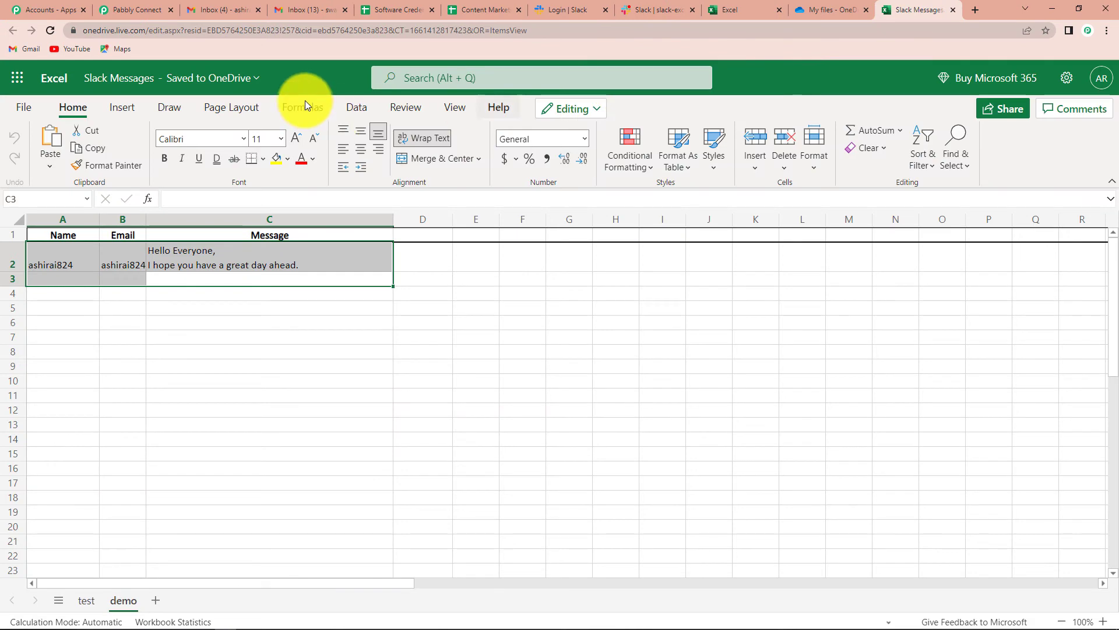
left_click(50, 30)
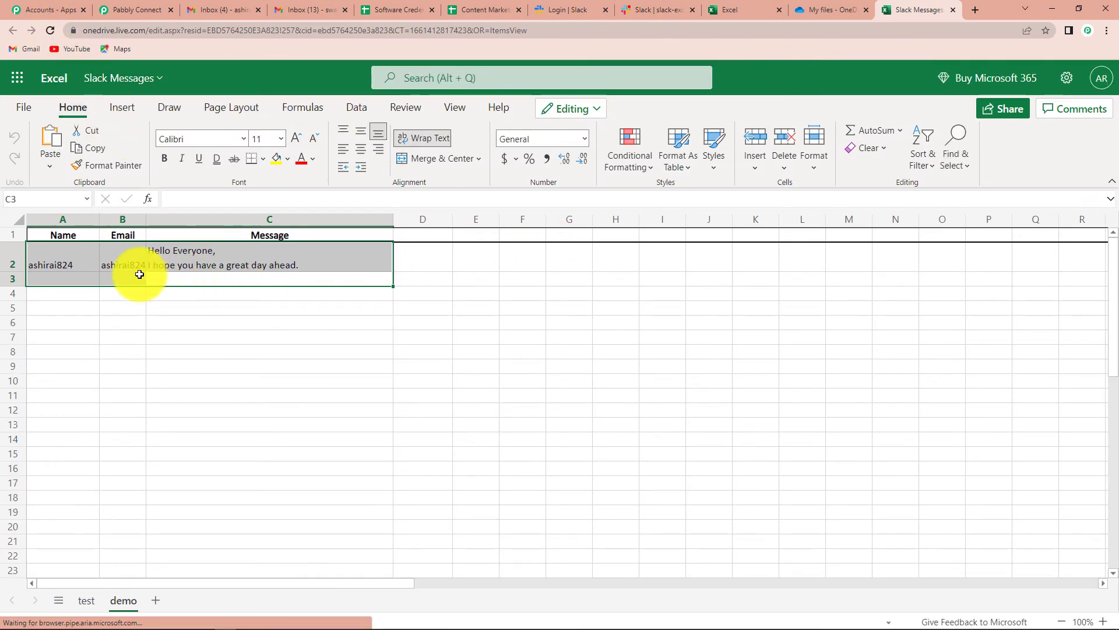
- Review the Slack trigger's polling interval in Pabbly Connect, then check the demo worksheet in Excel for the new message's row
left_click(134, 10)
scroll(931, 458, "up", 5)
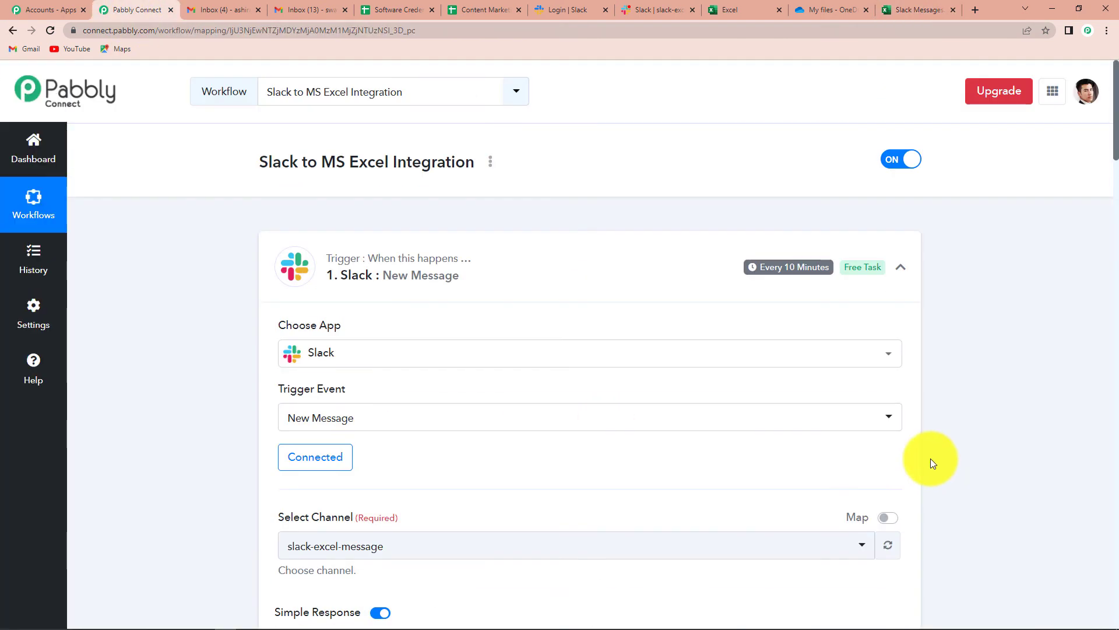
scroll(930, 459, "down", 15)
scroll(930, 458, "up", 10)
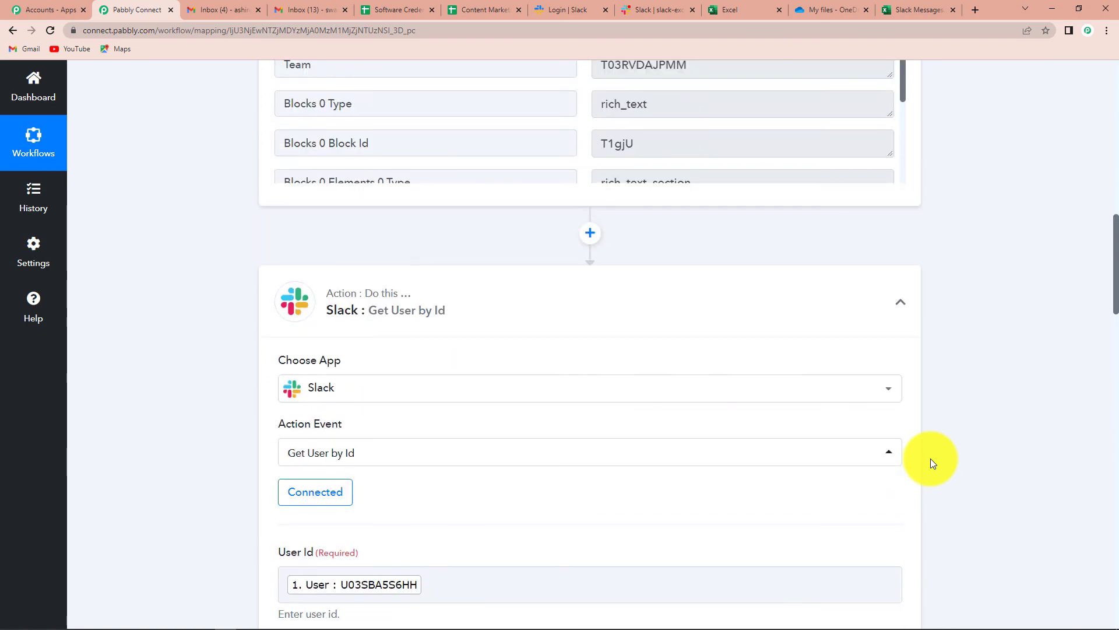
scroll(930, 458, "up", 5)
mouse_move(763, 274)
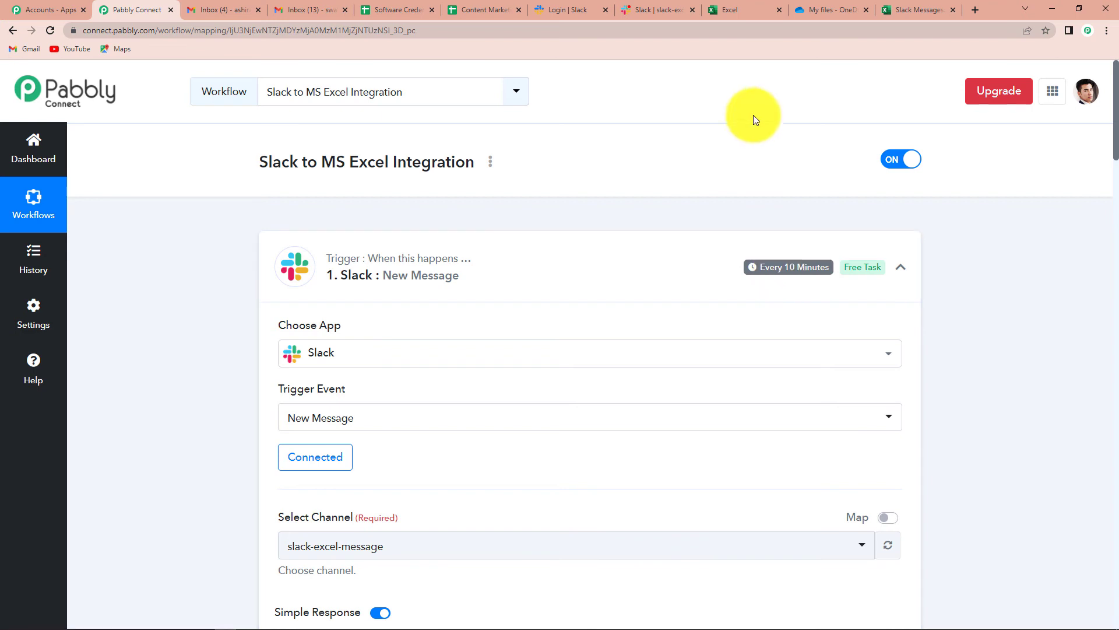
left_click(917, 10)
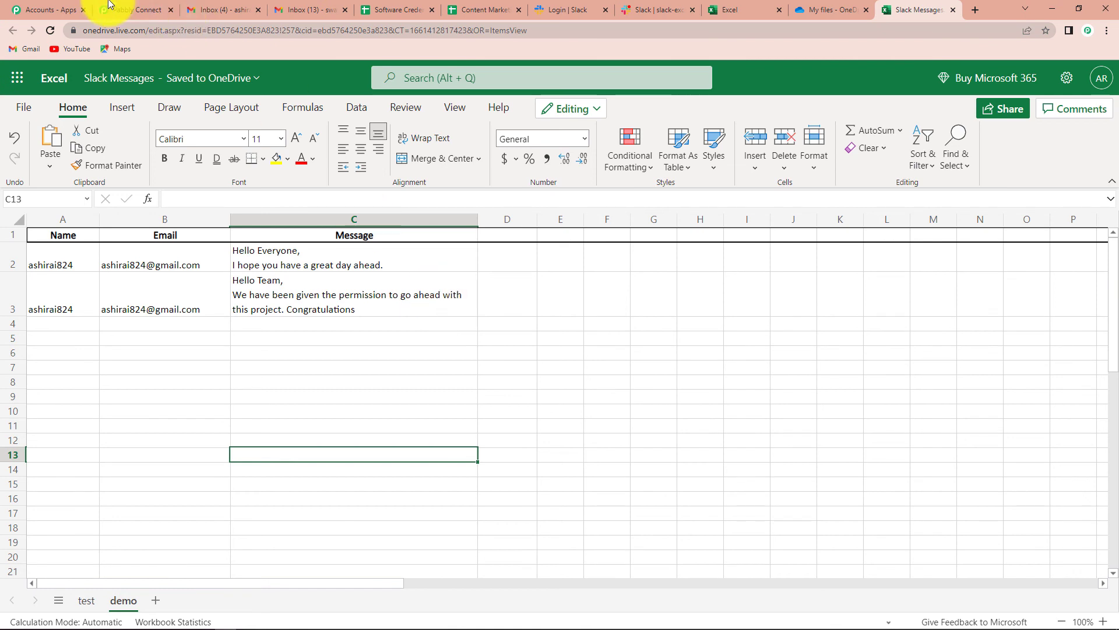
- Switch back to Pabbly Connect and collapse the New Message, Get User by Id and Add Row To Worksheet steps to review the workflow
left_click(122, 9)
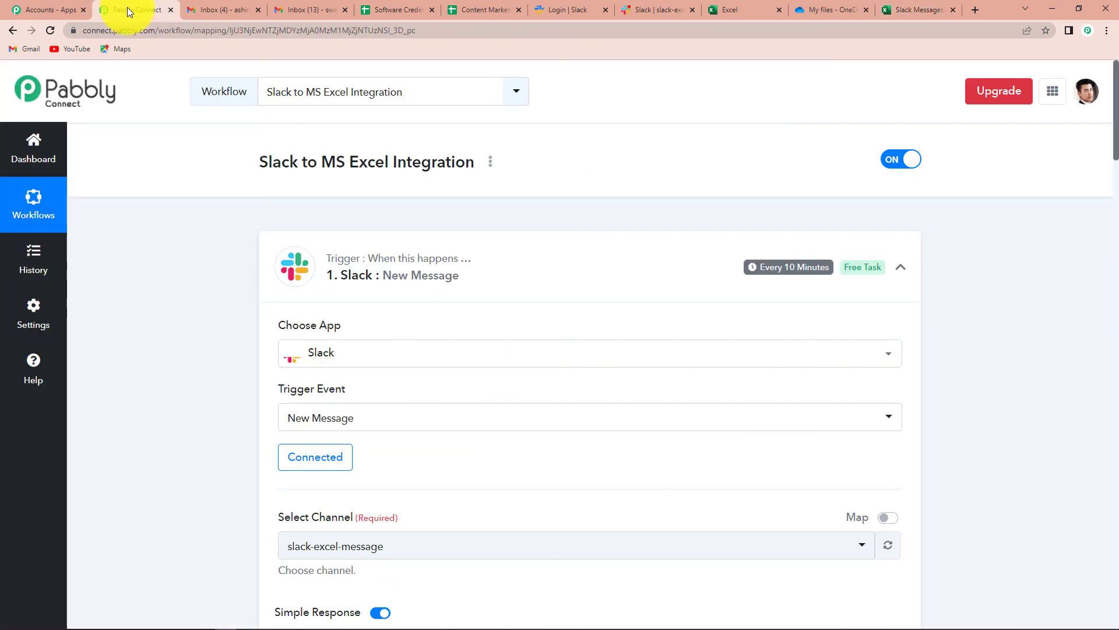
left_click(899, 266)
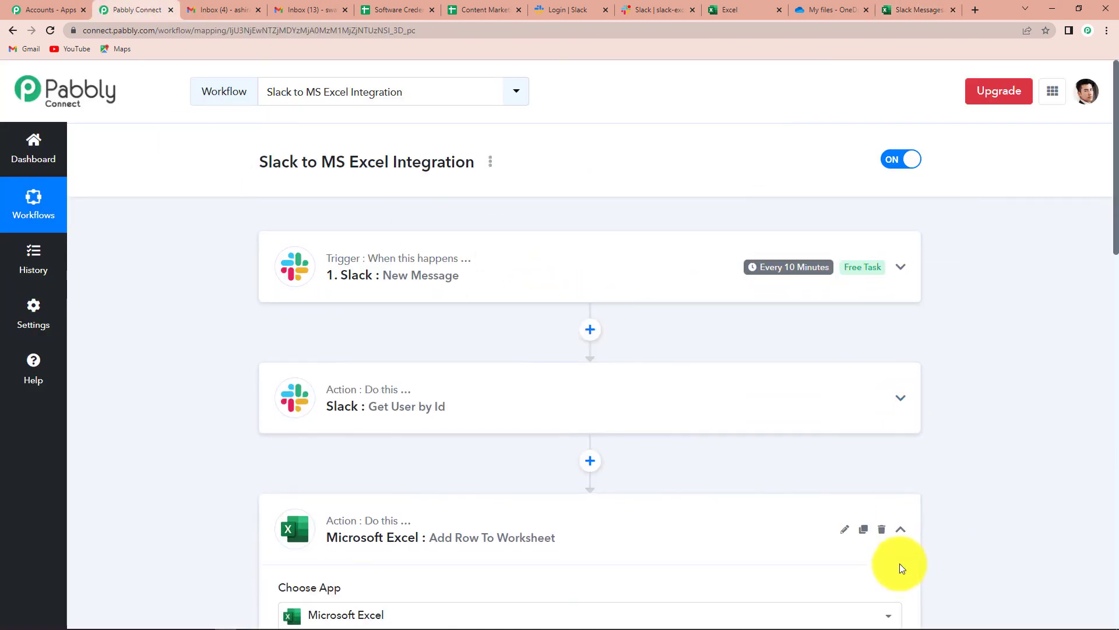
left_click(900, 530)
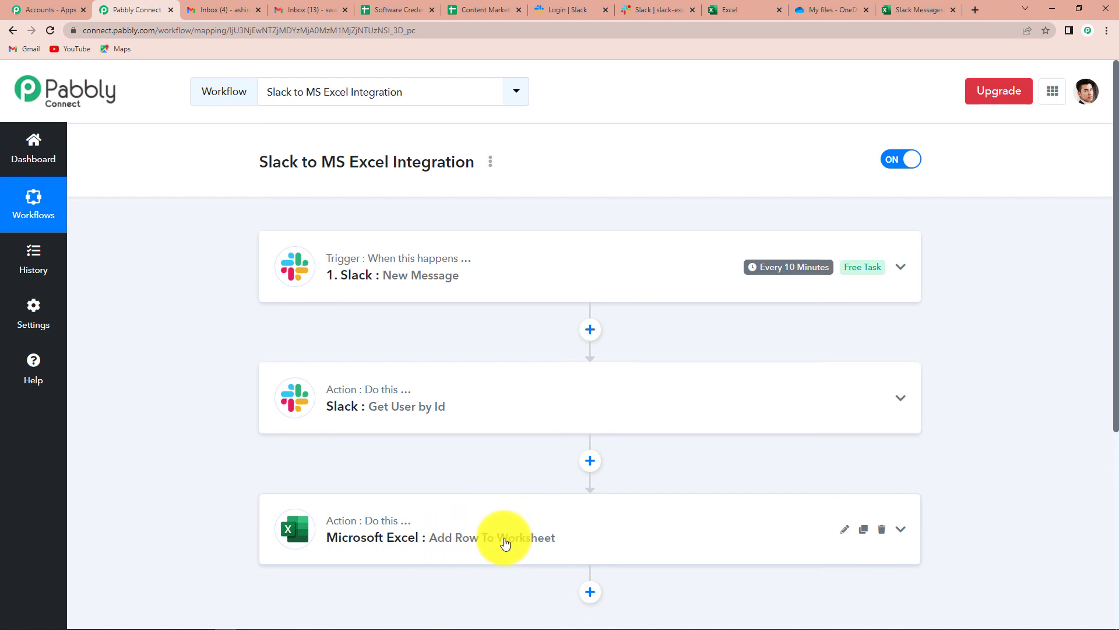
mouse_move(348, 395)
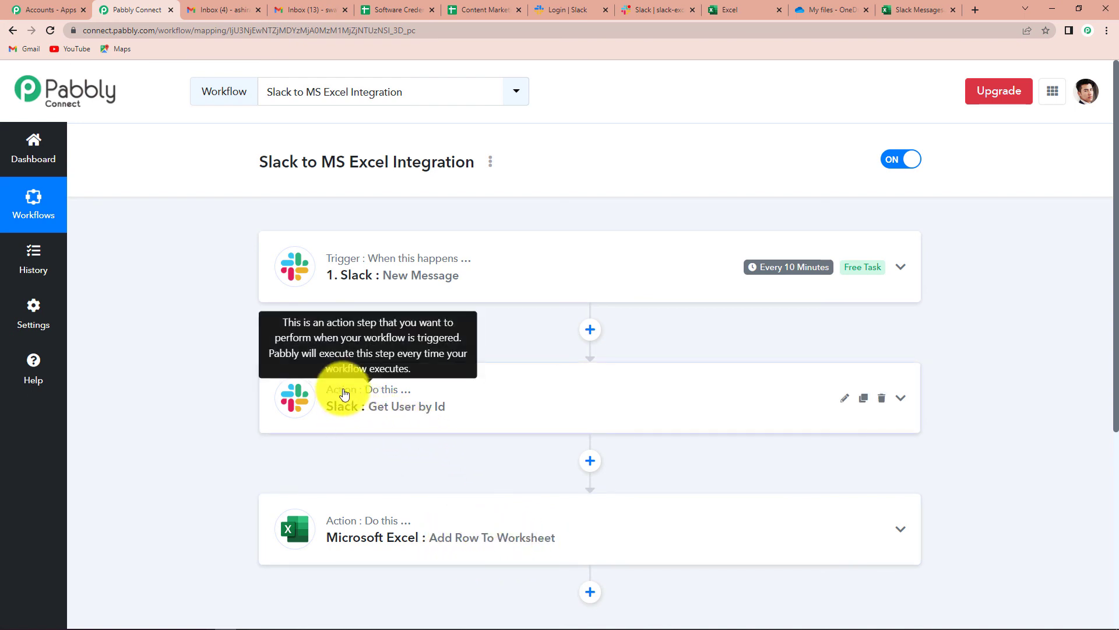